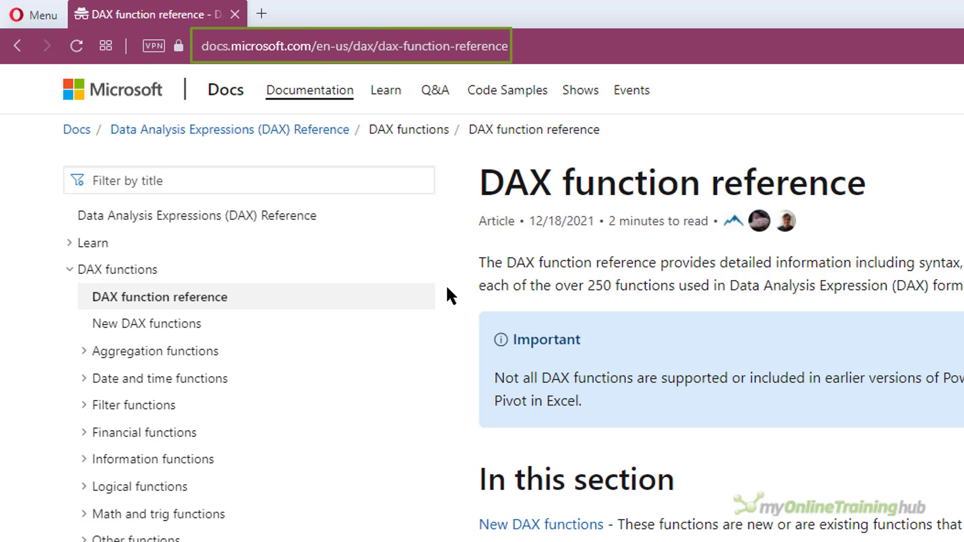
Step: Open the AVERAGEX article under Aggregation functions and review its syntax, parameters and example
click(84, 351)
scroll(254, 352, down, 3)
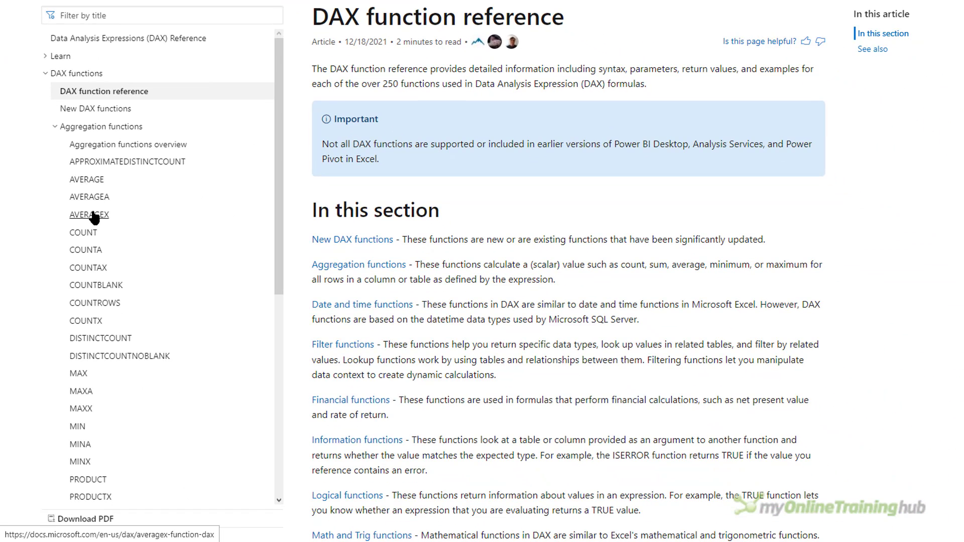
click(93, 216)
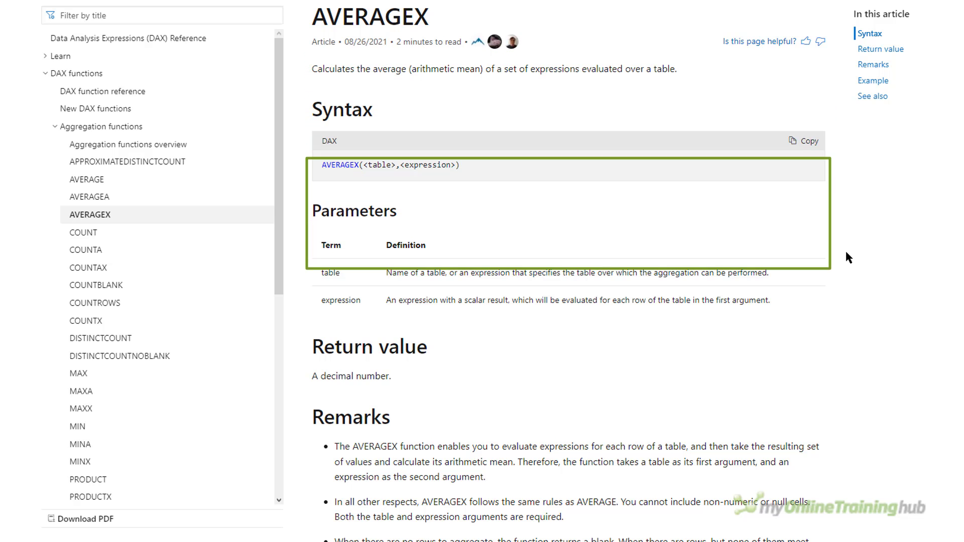
scroll(849, 258, down, 1)
scroll(848, 258, down, 5)
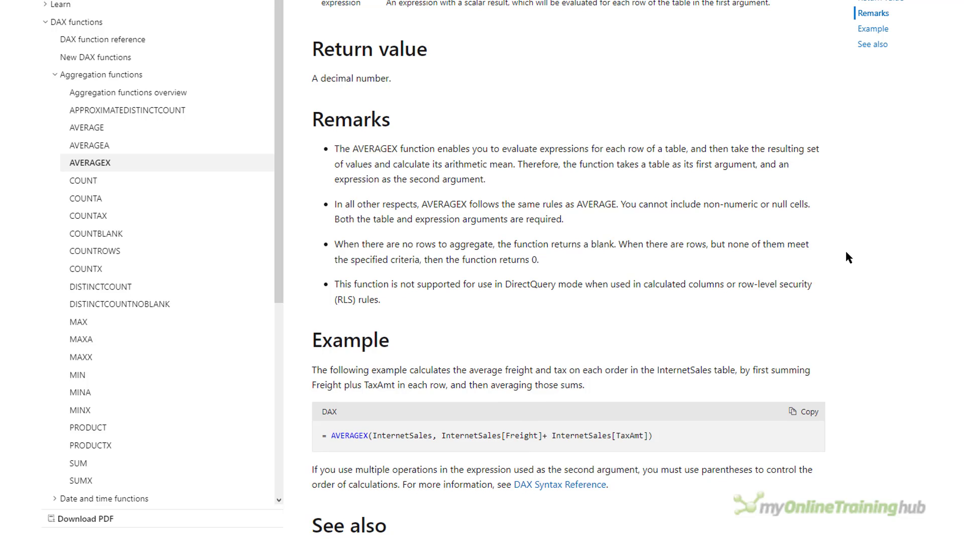
scroll(847, 258, up, 3)
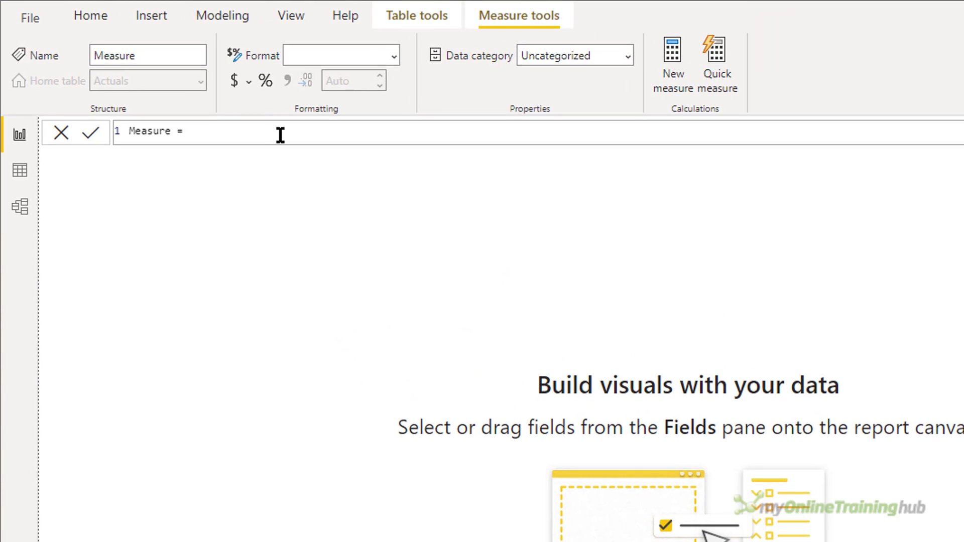
Step: Autocomplete REMOVEFILTERS( after 'Measure =' in the Power BI formula bar
text(remo)
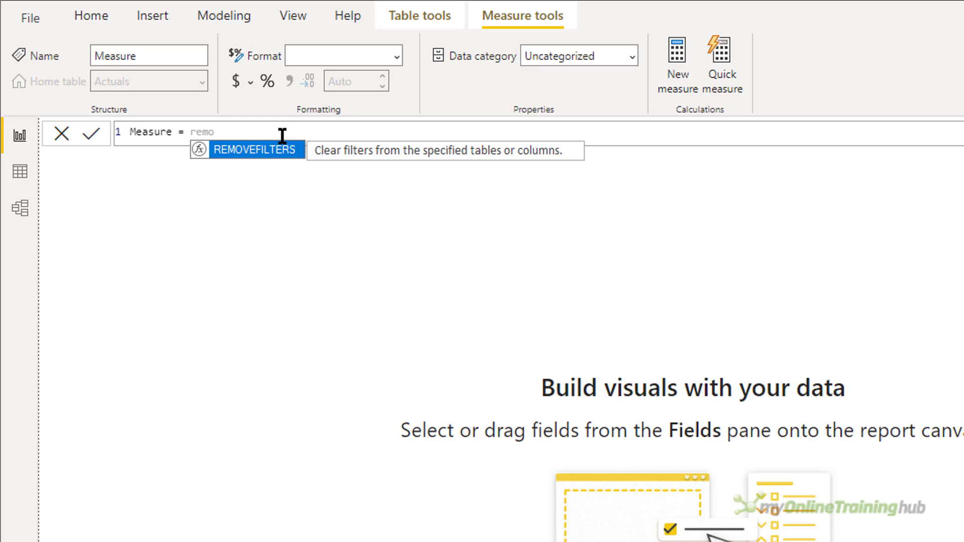
key(Tab)
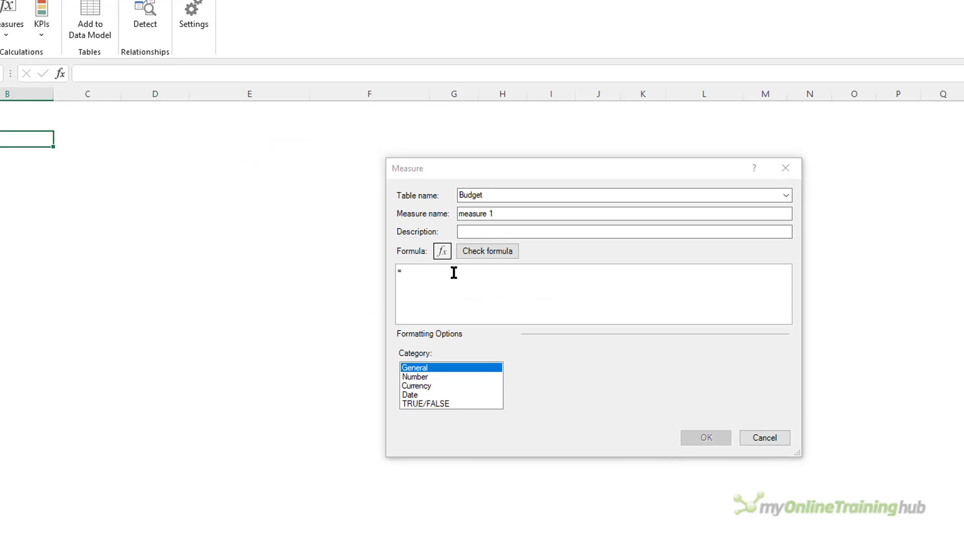
Step: Type '=remo' in the Power Pivot Measure dialog and confirm REMOVEFILTERS is missing from suggestions
text(remo)
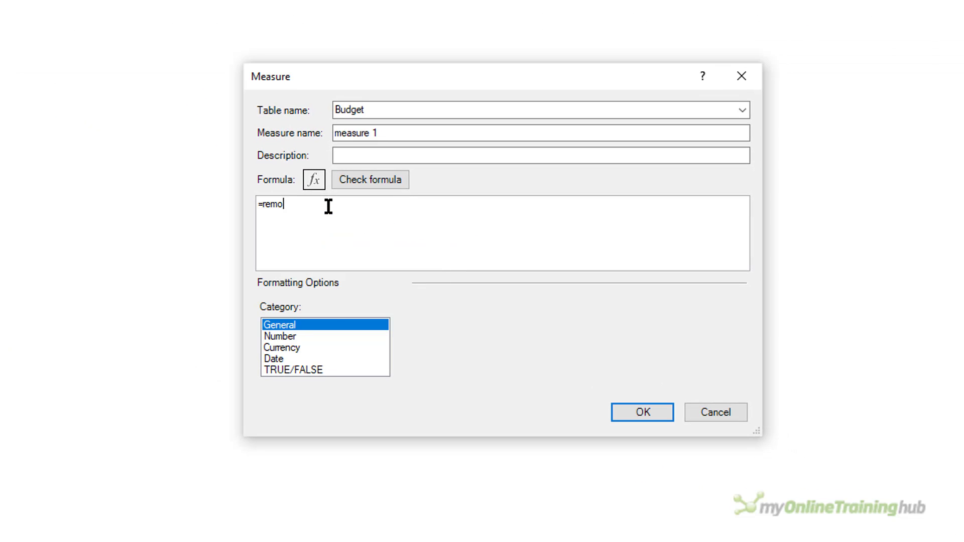
key(BackSpace)
key(BackSpace)
text(m)
key(BackSpace)
drag(433, 278, 435, 318)
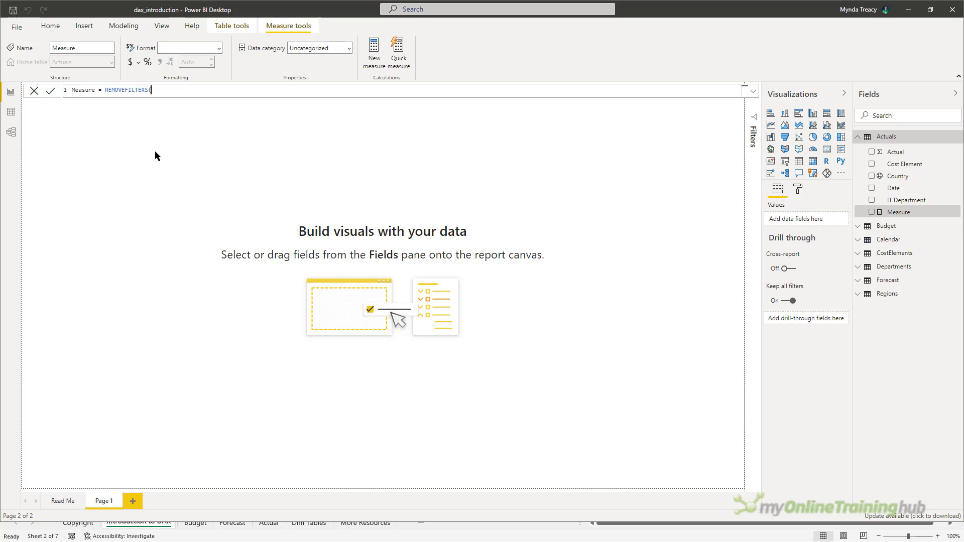
Step: Discard the unfinished REMOVEFILTERS measure and switch to Data view with the Actuals table selected
key(Escape)
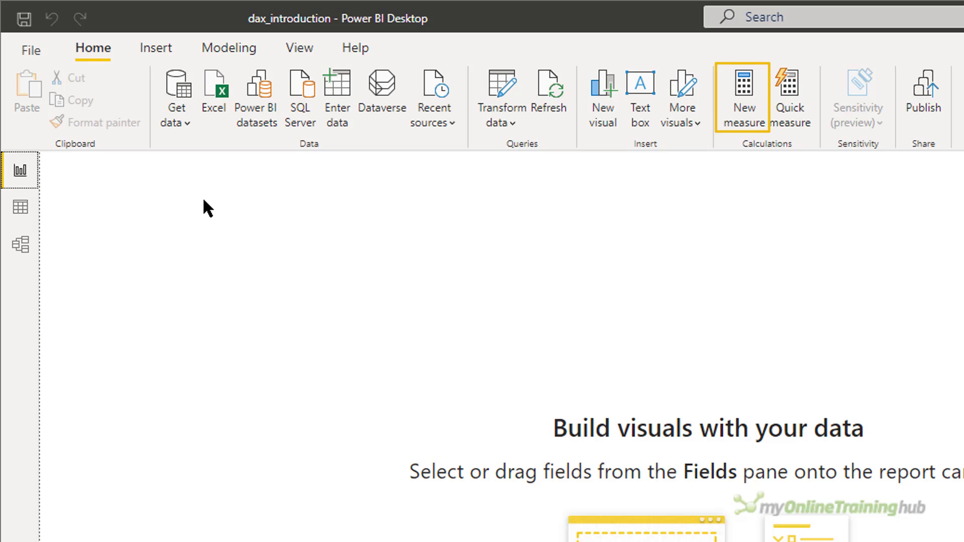
click(218, 47)
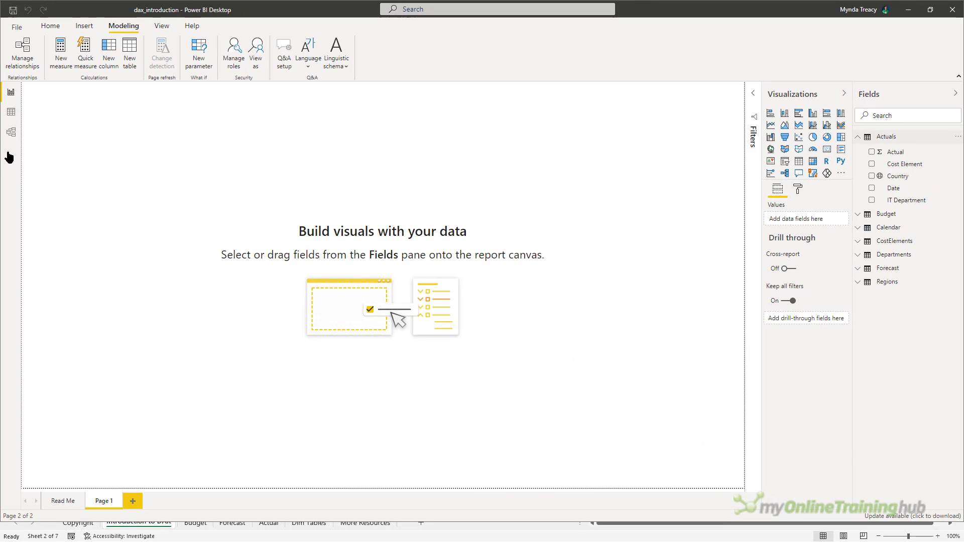
click(911, 143)
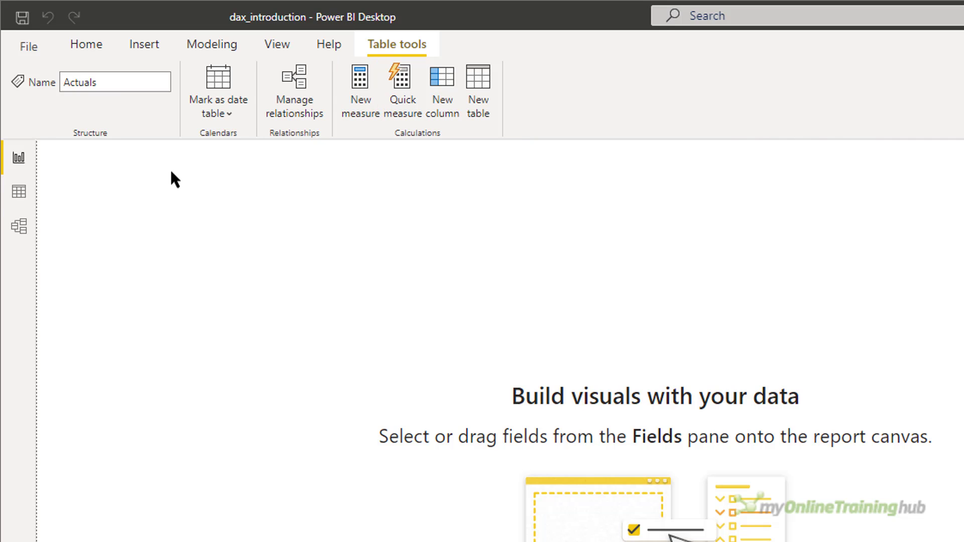
click(24, 193)
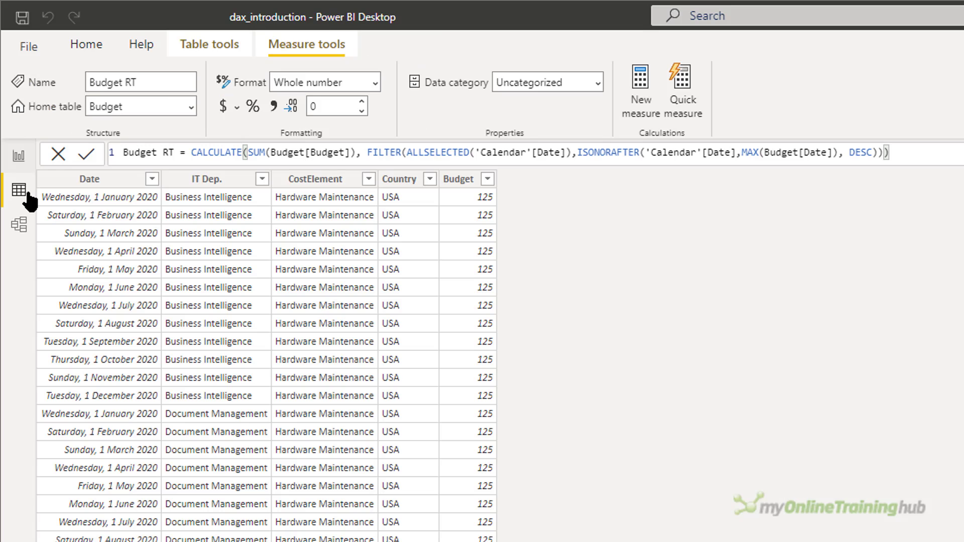
Step: Start a new blank measure in the Forecast table from its Fields menu
click(216, 44)
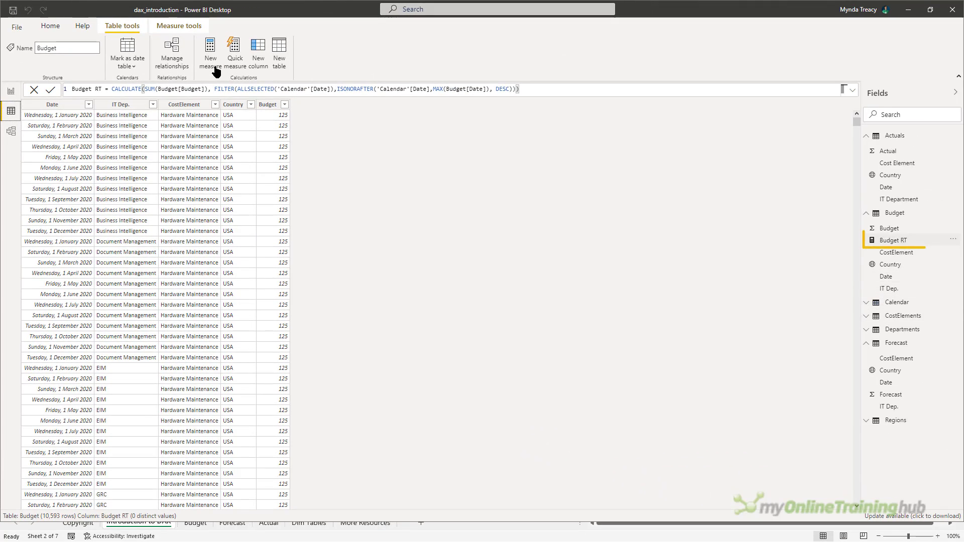
click(193, 27)
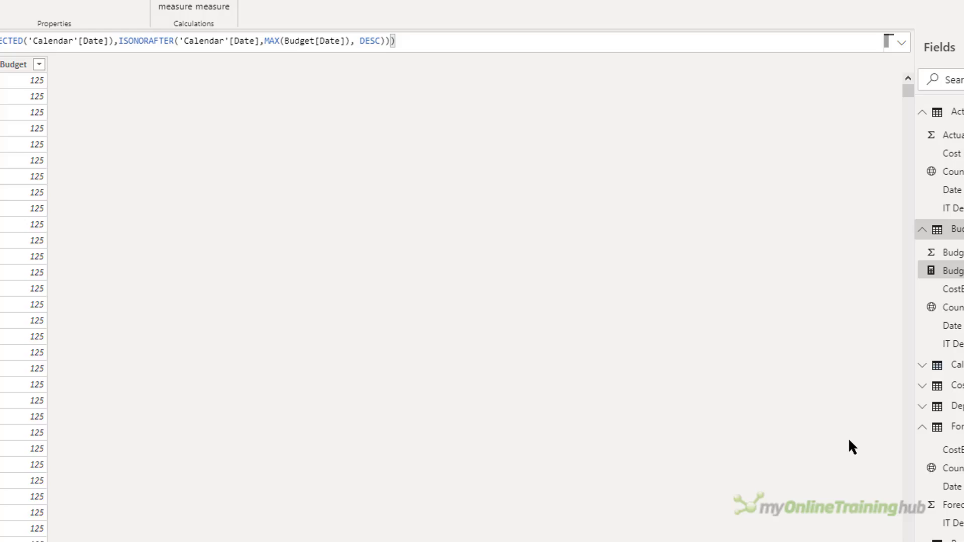
click(953, 403)
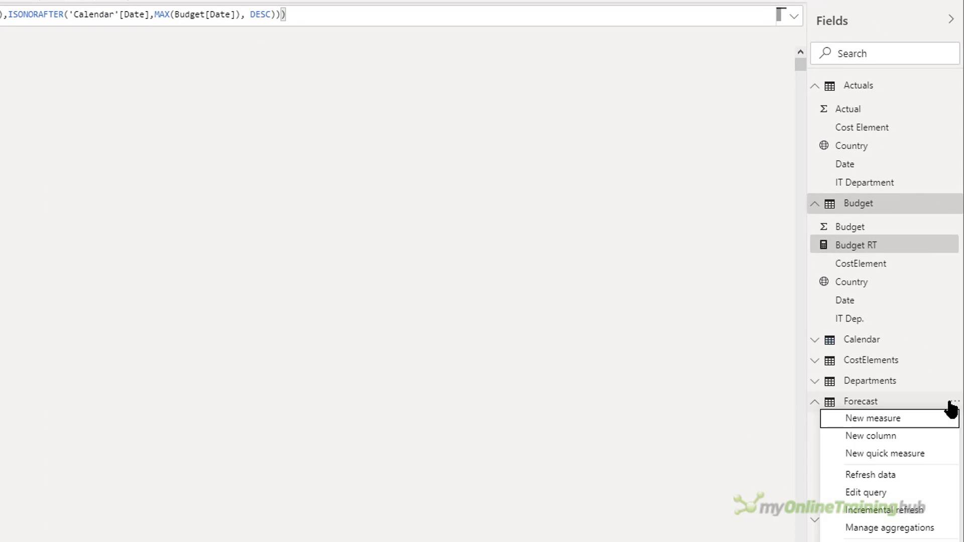
click(914, 420)
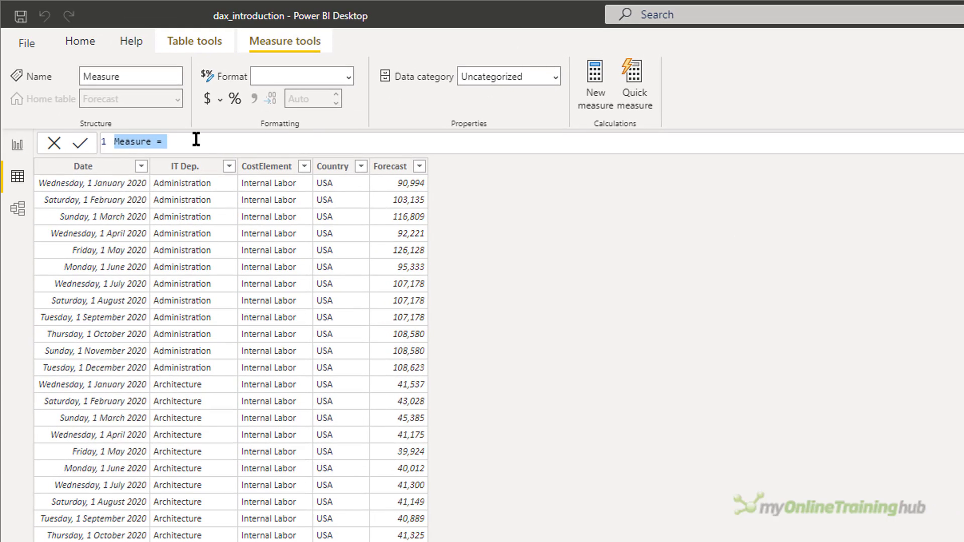
Step: Define the measure as Forecast Costs = SUM(Forecast[Forecast]) and commit it
click(118, 127)
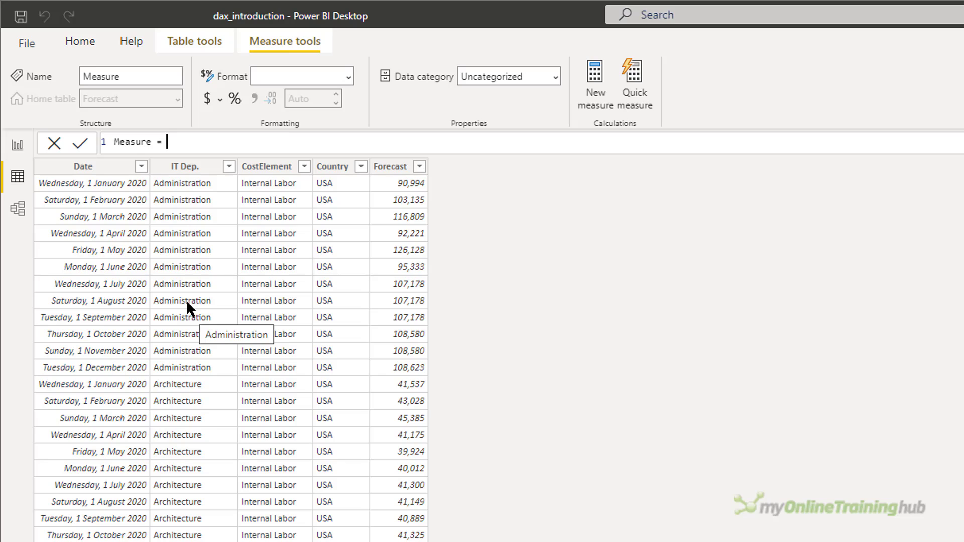
double_click(129, 141)
text(Forecast Costs)
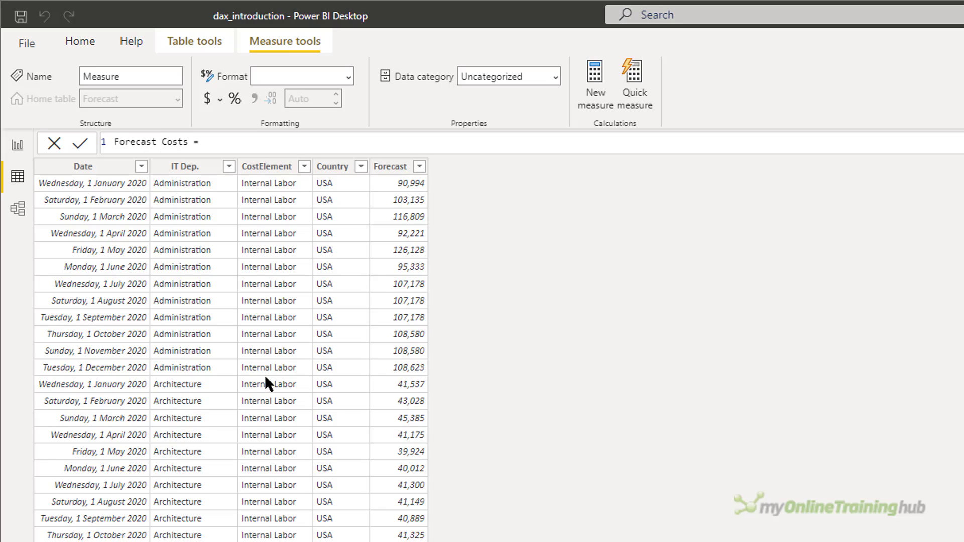
text( = sum)
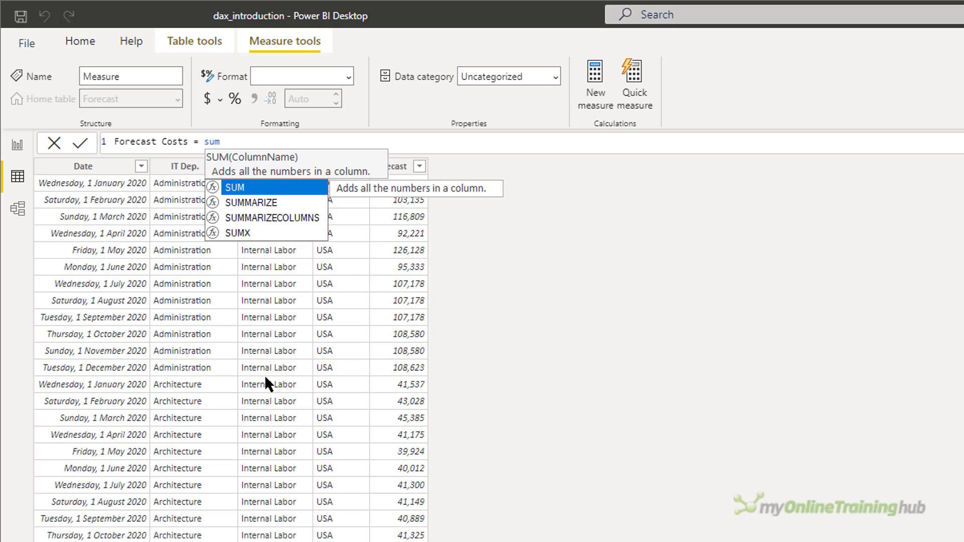
text((fore)
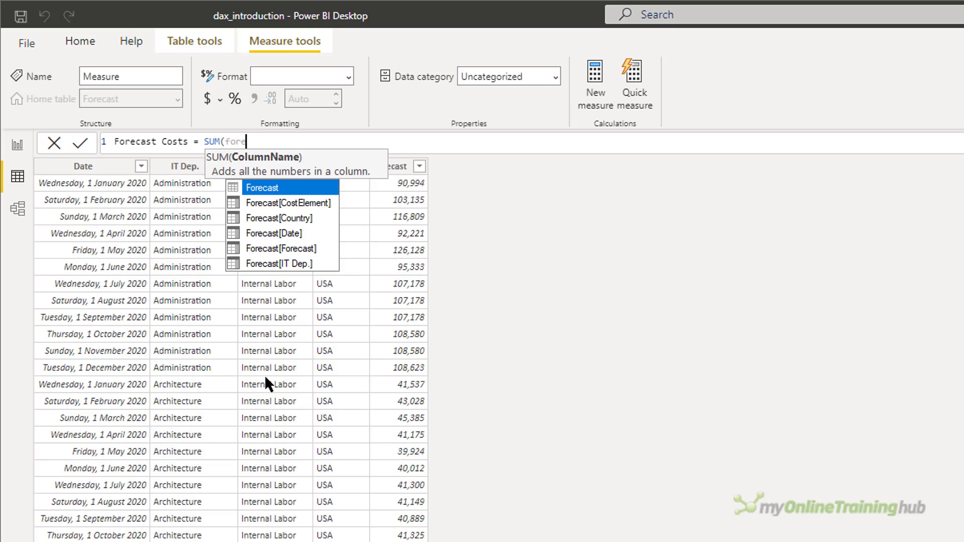
key(Down)
key(Down)
key(Down)
key(Down)
key(Tab)
text())
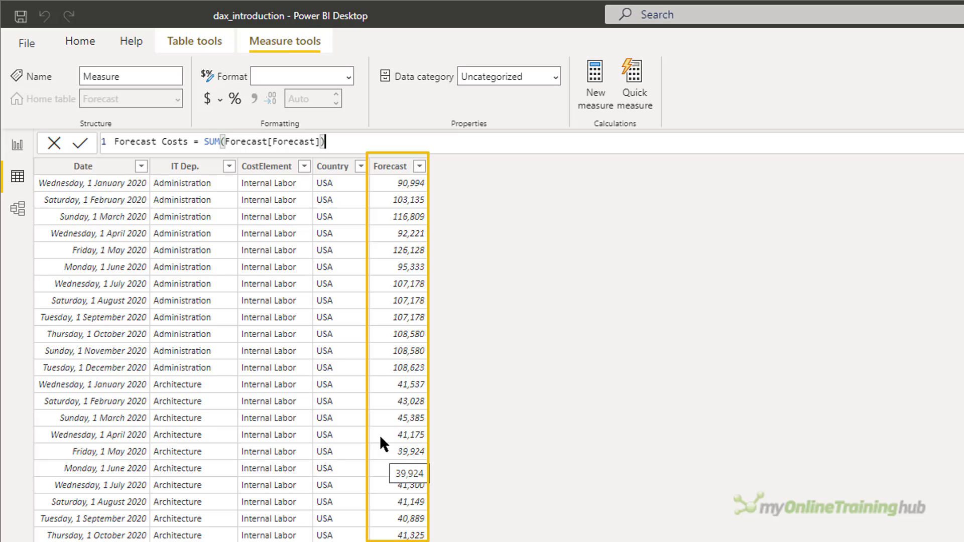
click(80, 146)
click(324, 141)
shift+click(204, 142)
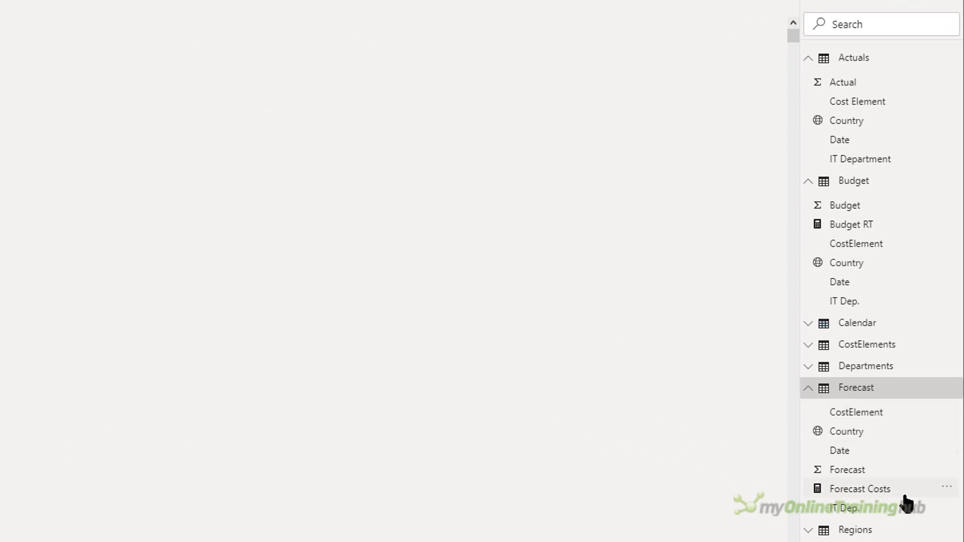
click(905, 496)
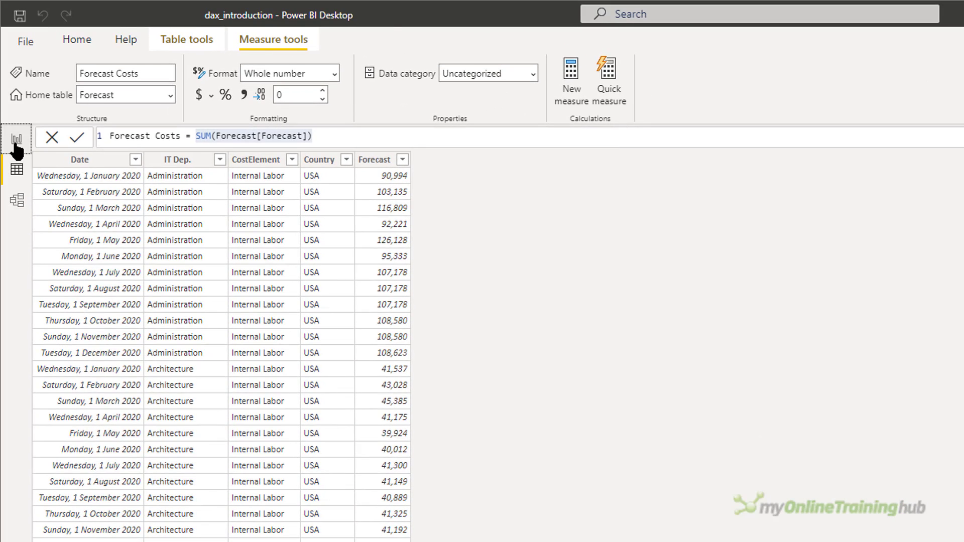
Step: Build an enlarged clustered bar chart of Forecast Costs by Departments IT Area in Report view
click(16, 145)
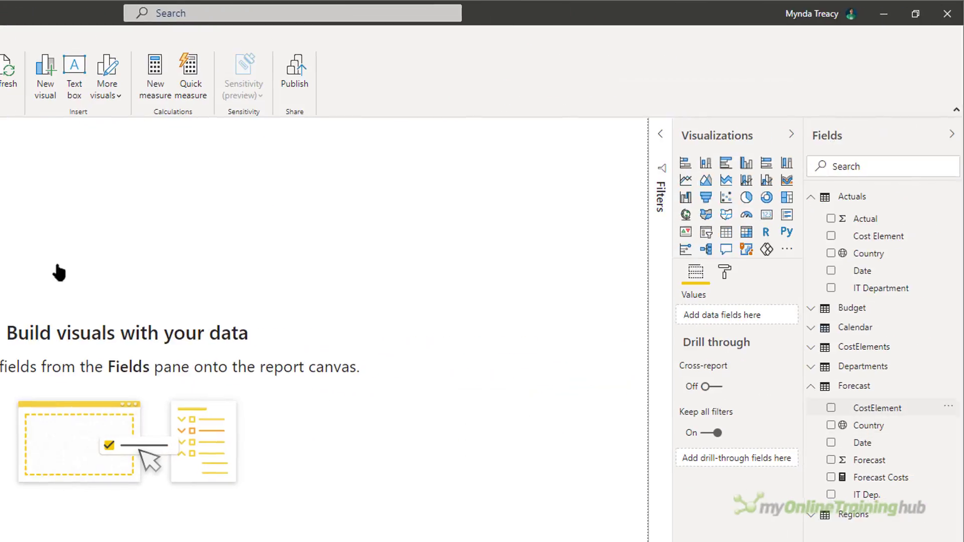
click(832, 477)
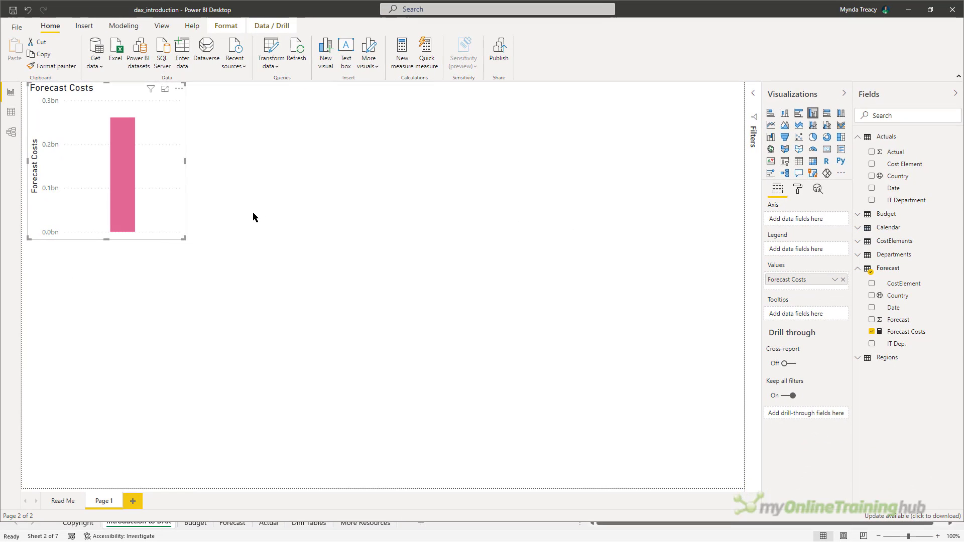
click(798, 113)
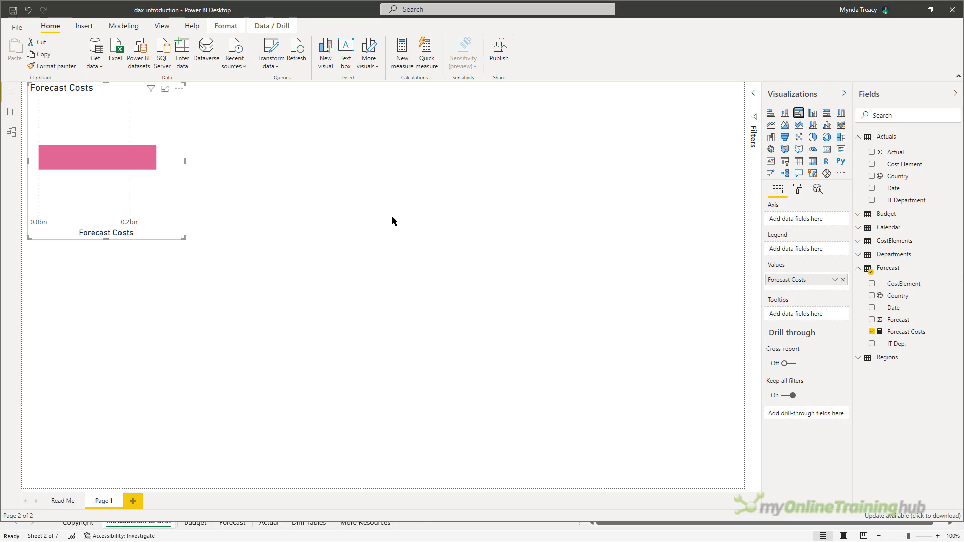
click(878, 261)
click(872, 282)
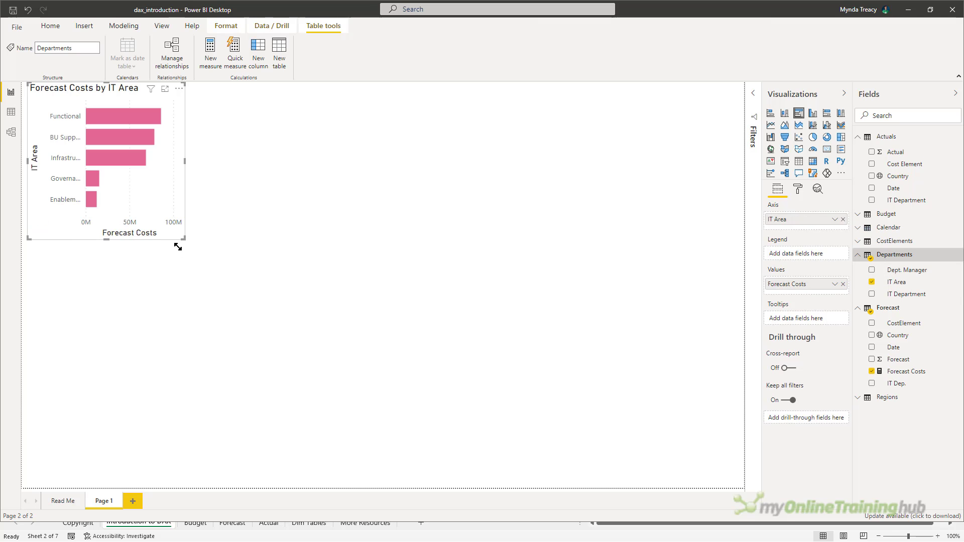
drag(183, 240, 216, 281)
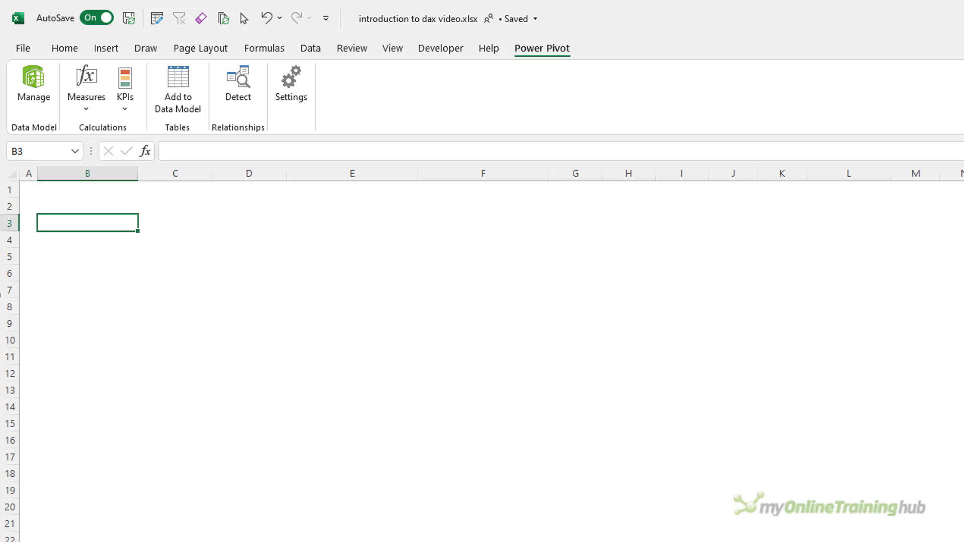
Step: Open Power Pivot's Manage window on the Forecast table and enlarge the calculation area
click(89, 109)
click(156, 221)
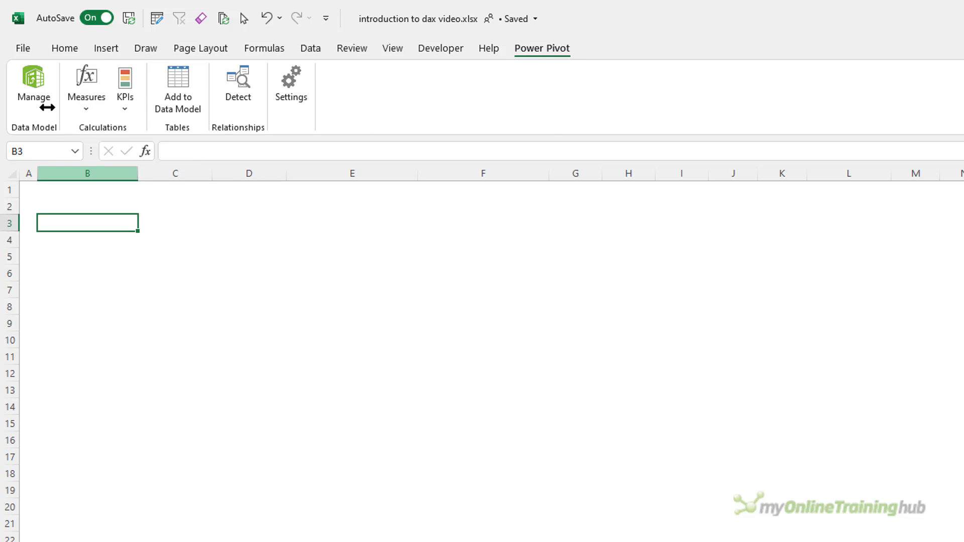
click(43, 103)
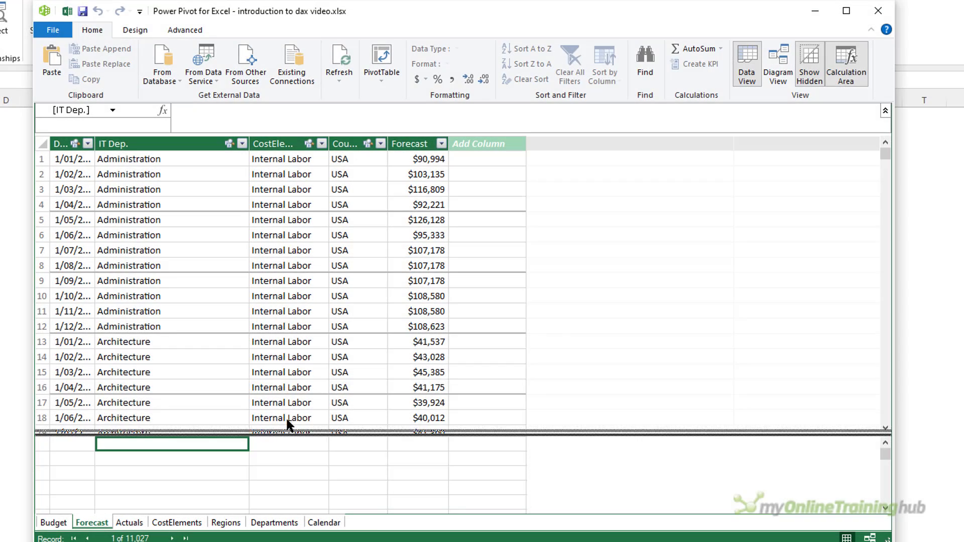
mouse_move(283, 435)
mouse_down()
mouse_move(296, 334)
mouse_move(286, 421)
mouse_move(266, 432)
mouse_up()
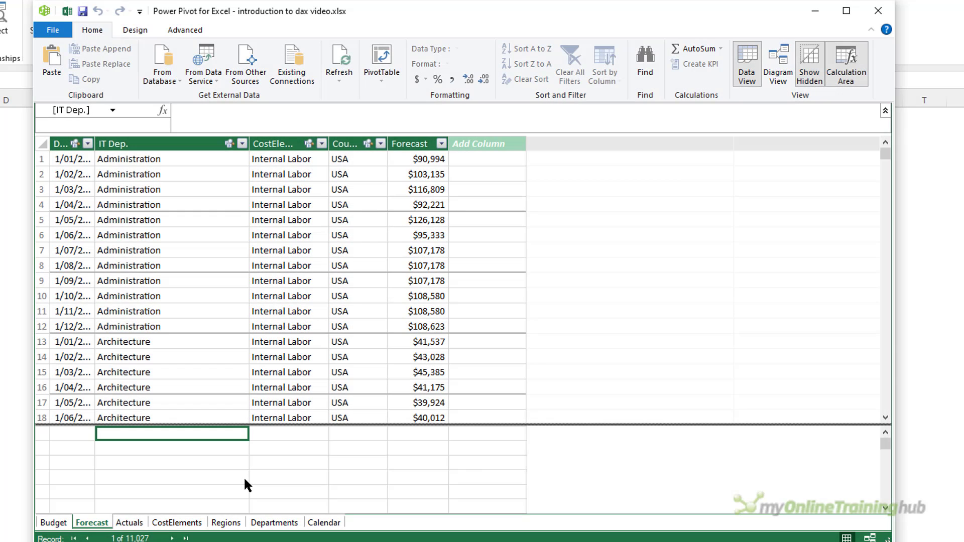
Step: Enter the measure Forecast Total:=SUM(Forecast[Forecast]) in the calculation area
text(Fore)
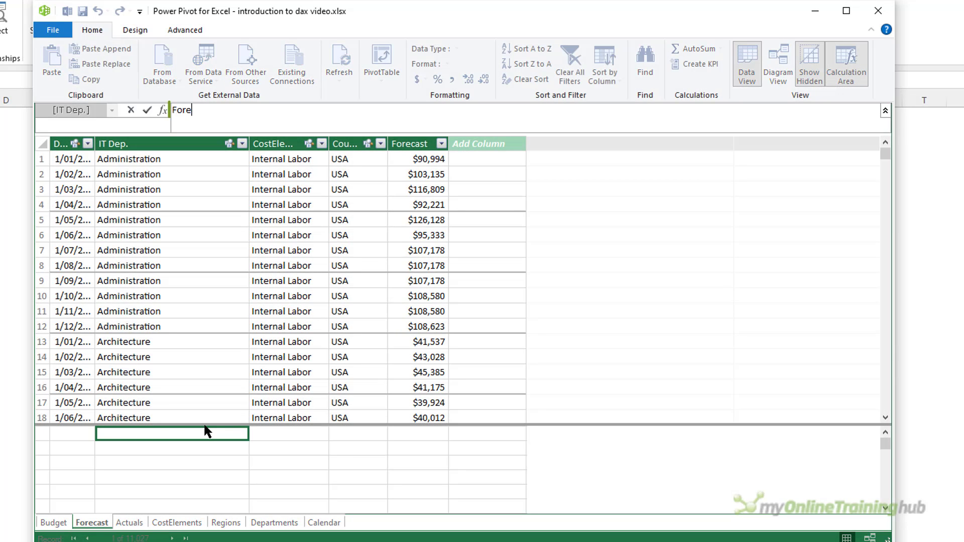
text(cast Total)
text(:= sum()
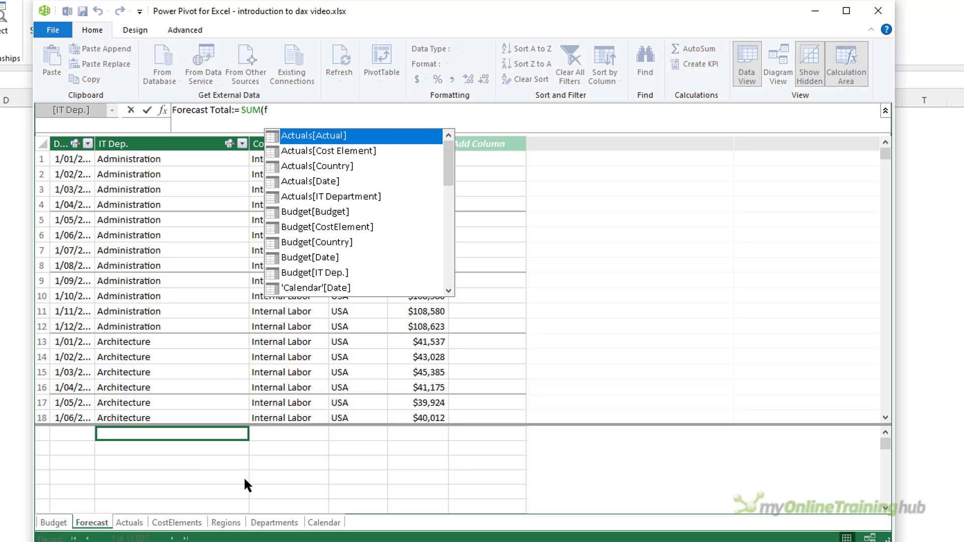
text(fore)
key(Down)
key(Down)
key(Down)
key(Down)
key(Tab)
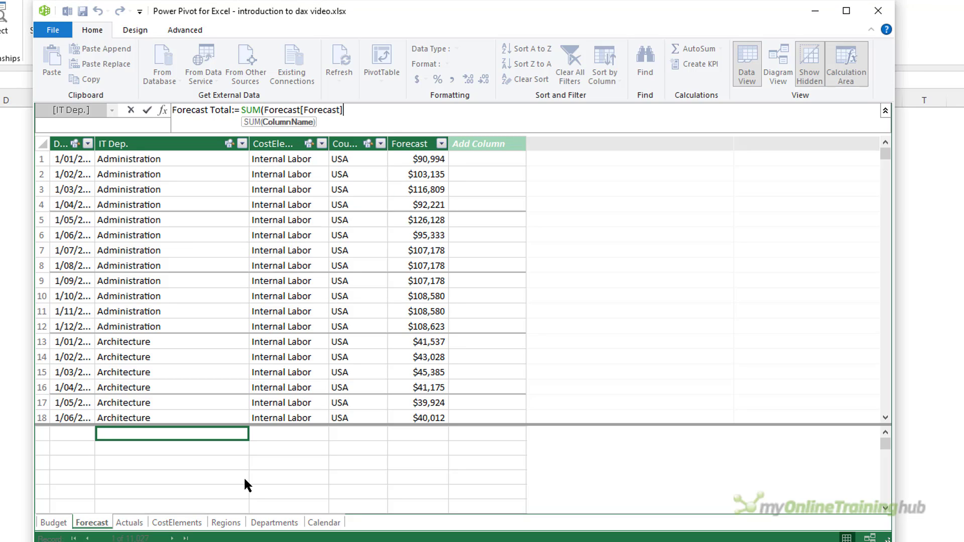
text())
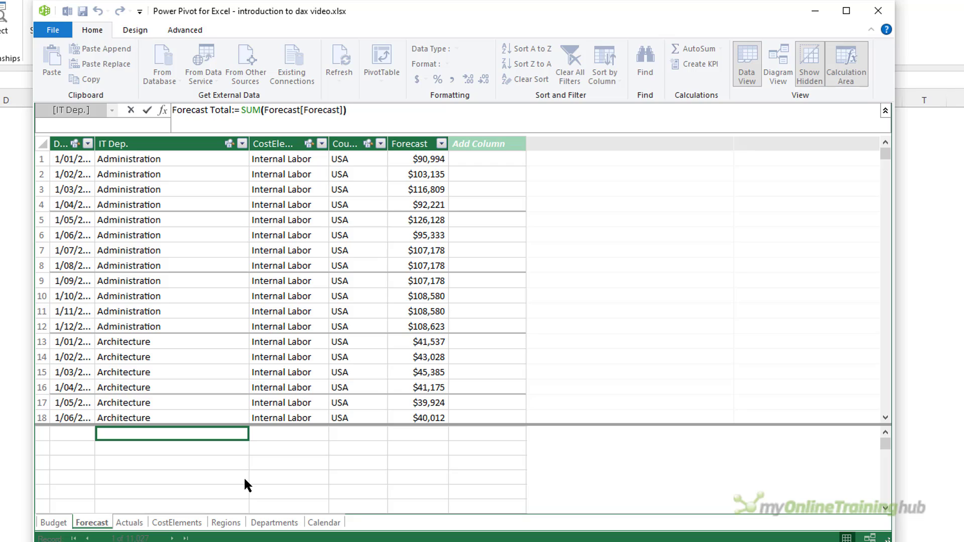
click(147, 110)
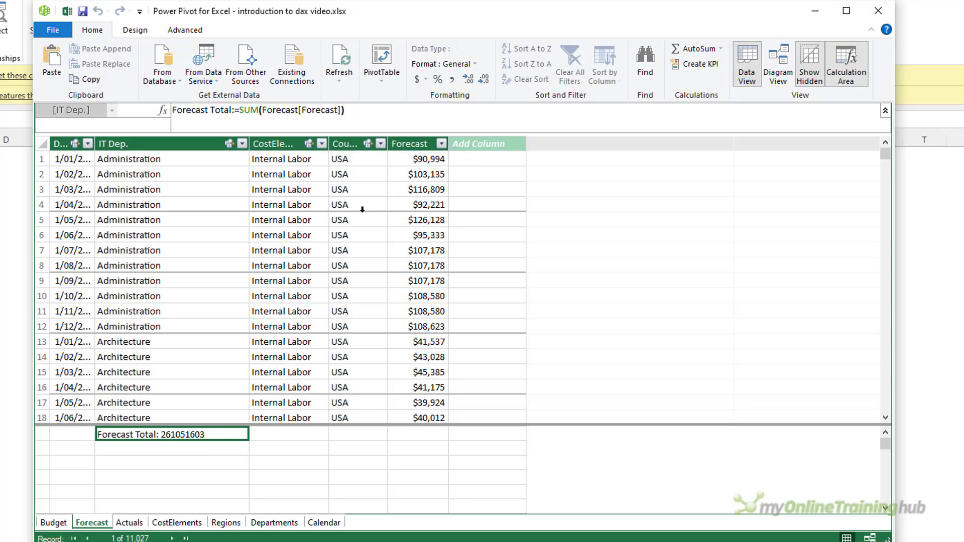
Step: Format Forecast Total as $ English (Australia) currency with no decimals, showing $261,051,603
click(401, 144)
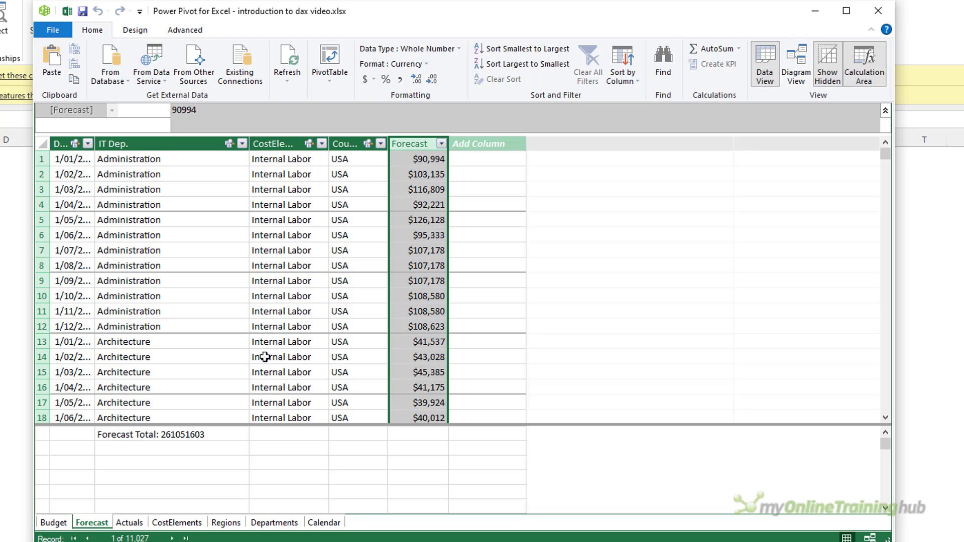
click(216, 437)
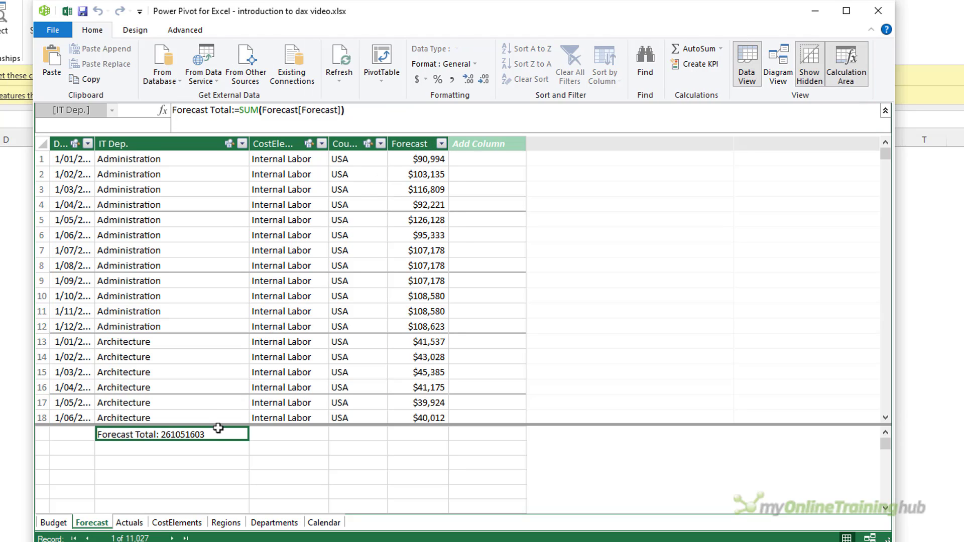
click(421, 79)
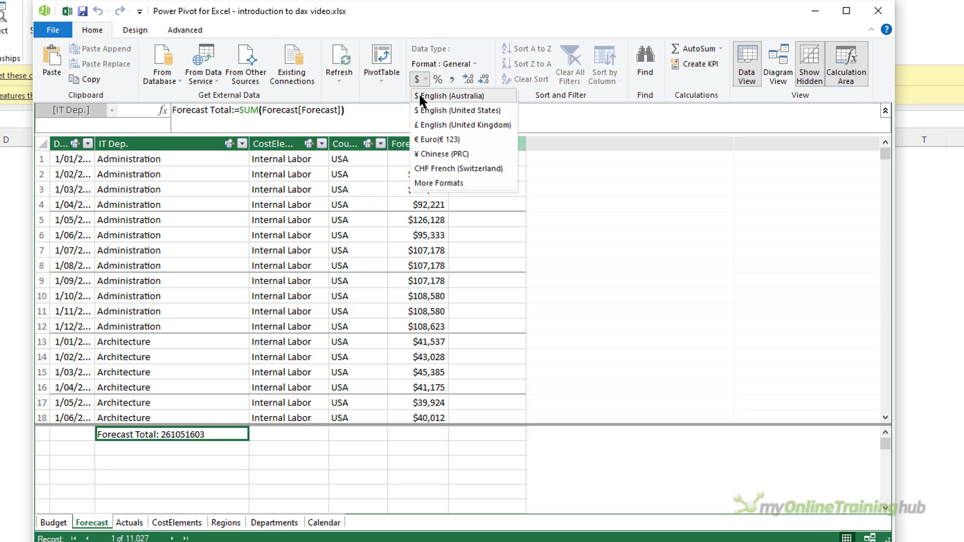
click(421, 95)
click(483, 79)
click(483, 79)
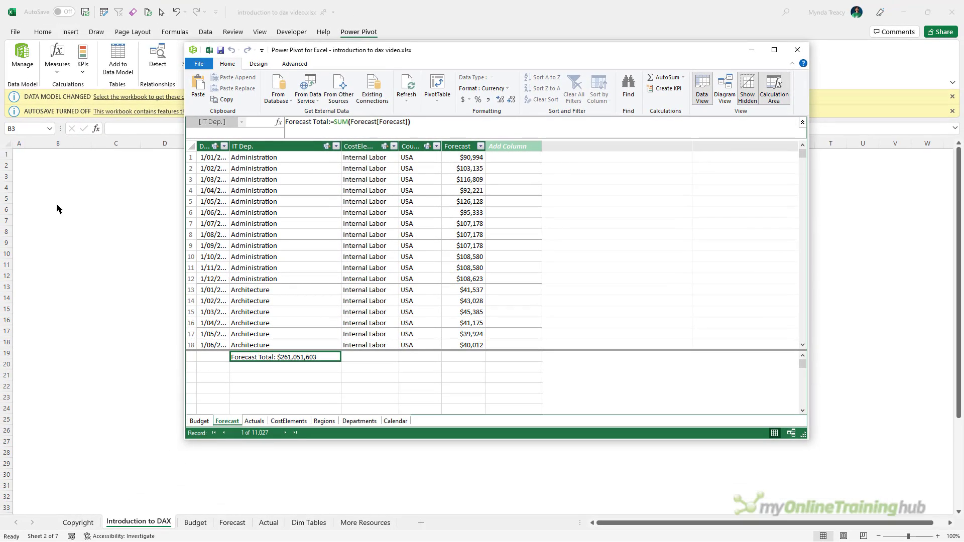
Step: Insert a PivotTable from the Data Model at B3 on the existing worksheet
click(56, 204)
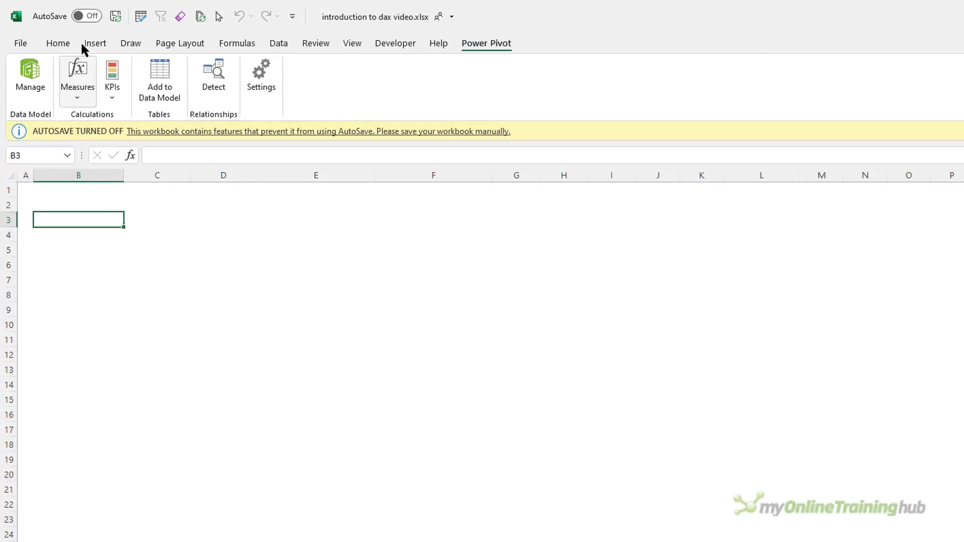
click(60, 31)
click(45, 121)
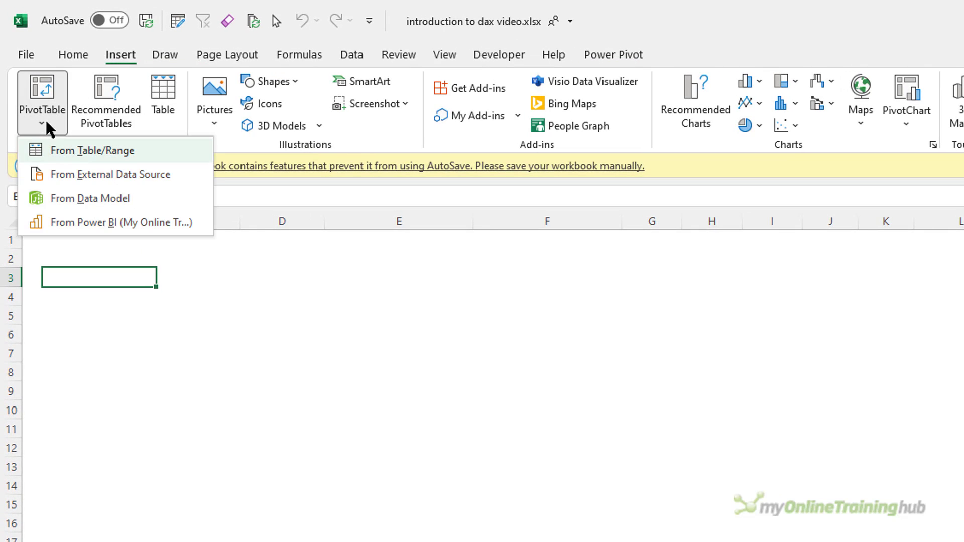
click(144, 200)
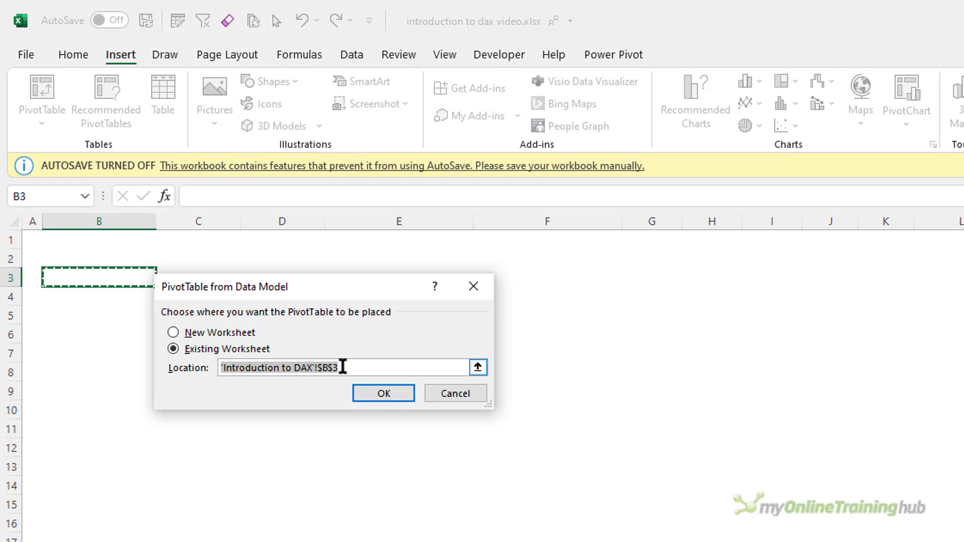
click(384, 394)
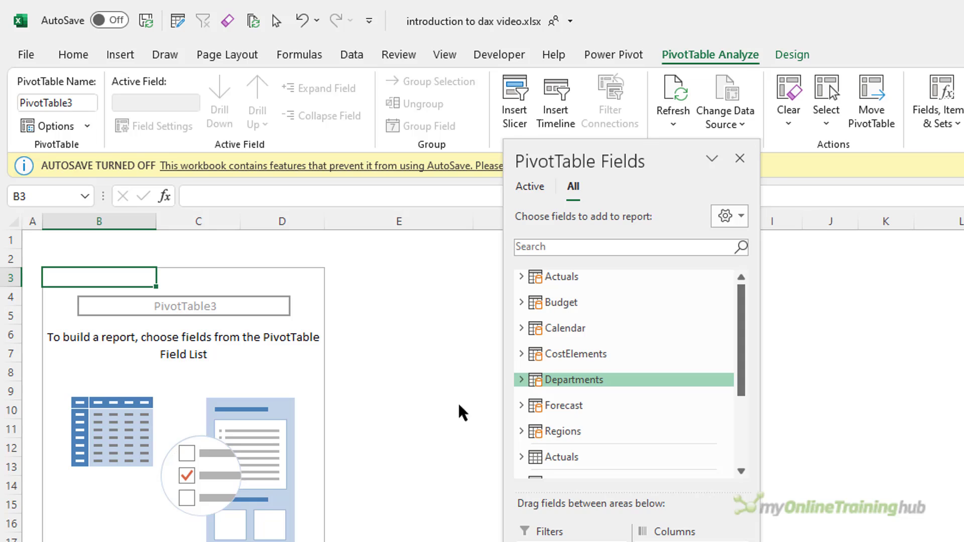
Step: Add Forecast Total from the Forecast table to the PivotTable values
click(522, 406)
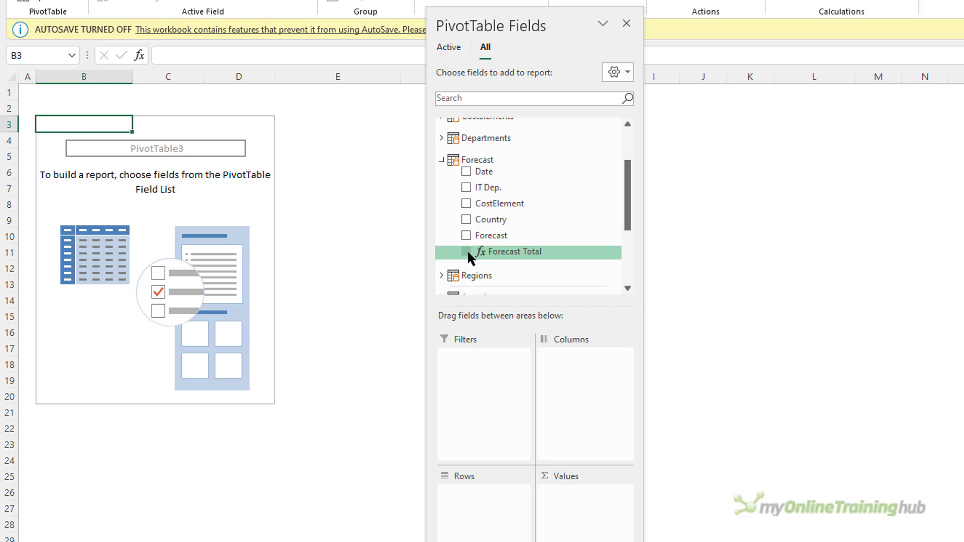
click(467, 251)
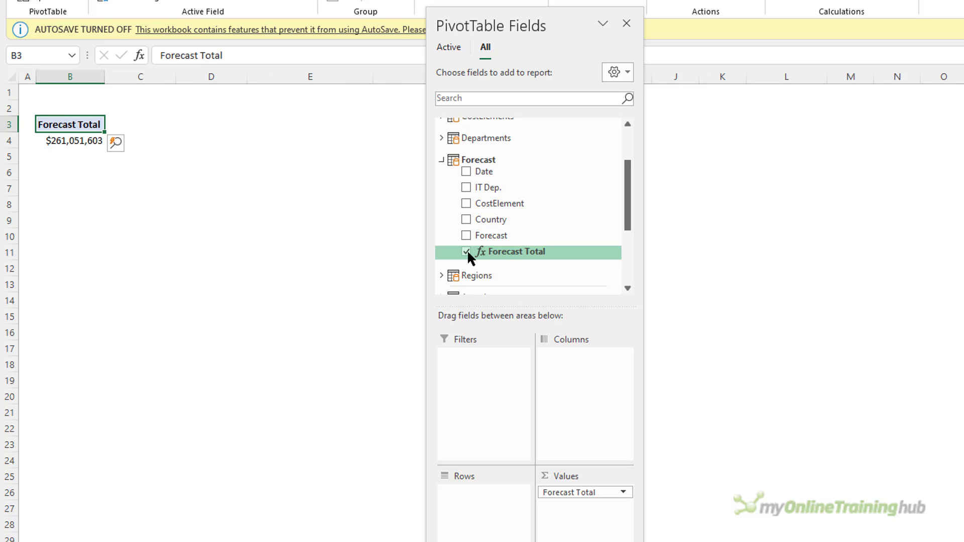
click(98, 145)
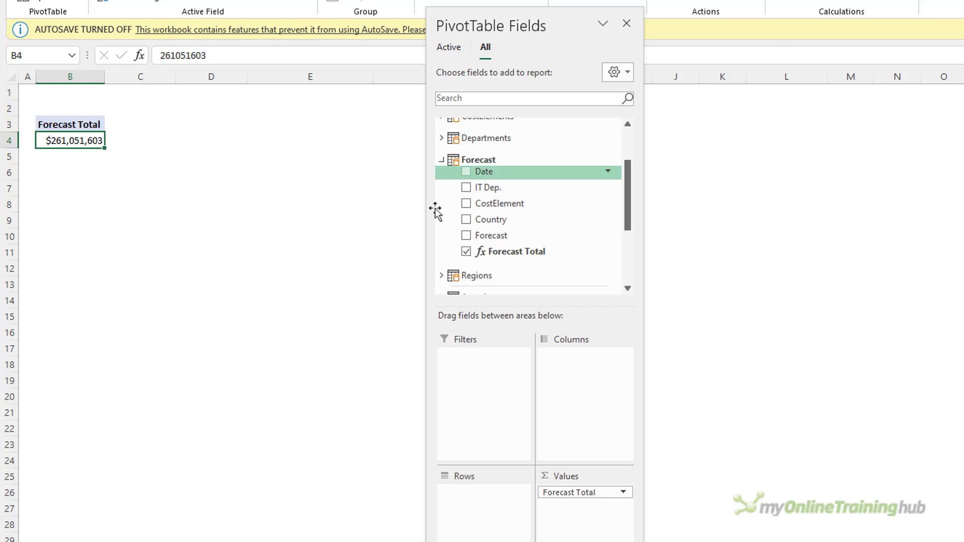
Step: Put Departments IT Area in Rows and CostElements Cost Element Group in Filters
click(440, 138)
click(467, 166)
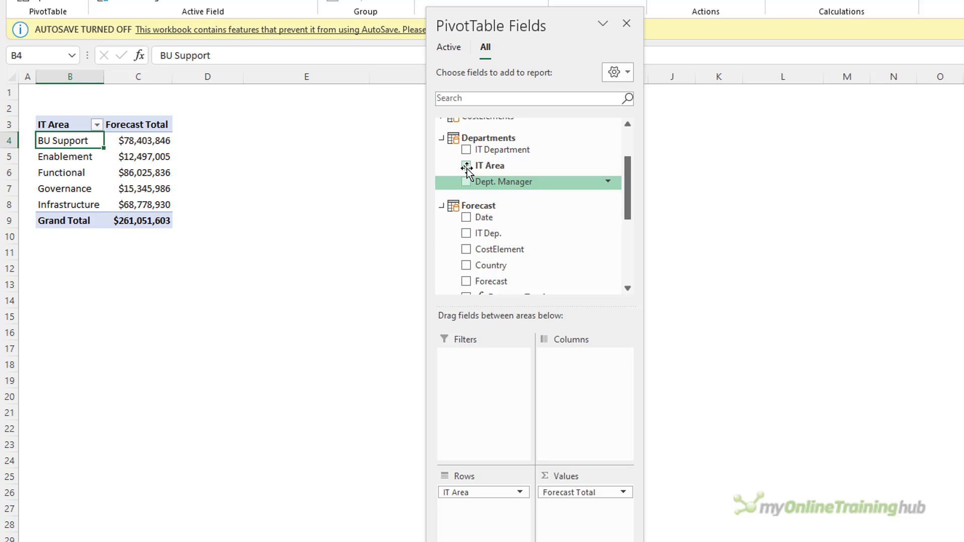
scroll(467, 170, up, 2)
click(443, 186)
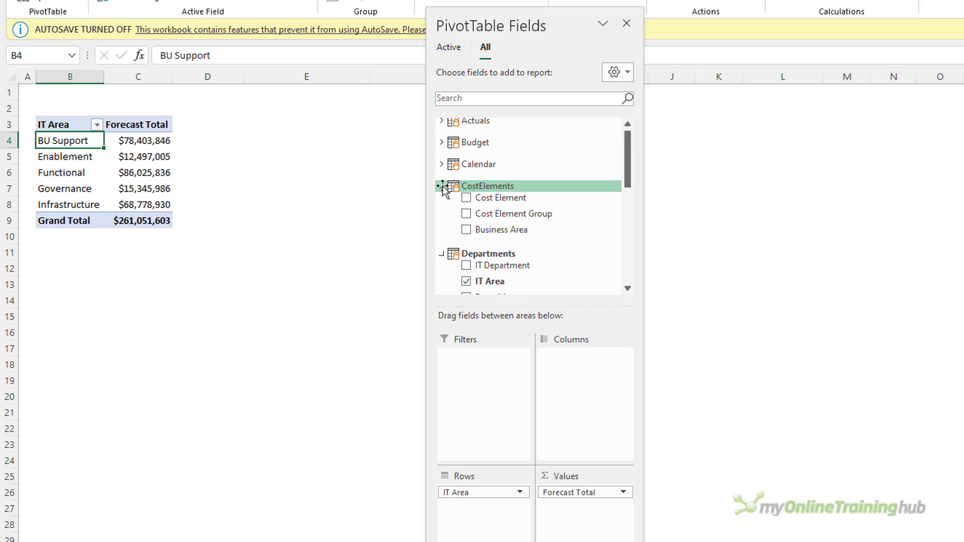
drag(491, 215, 487, 366)
Step: Filter the PivotTable to the Labor cost element group
click(194, 93)
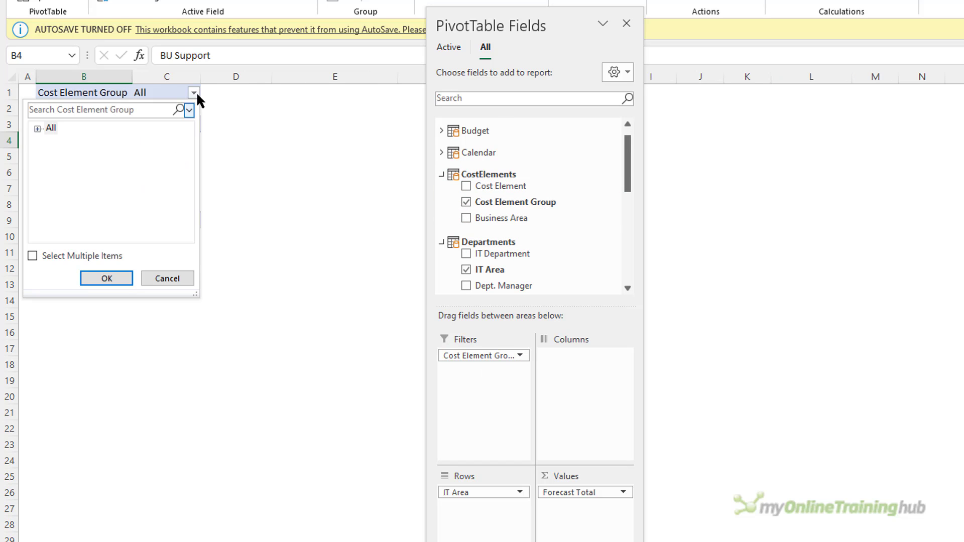
click(38, 129)
click(70, 192)
click(106, 278)
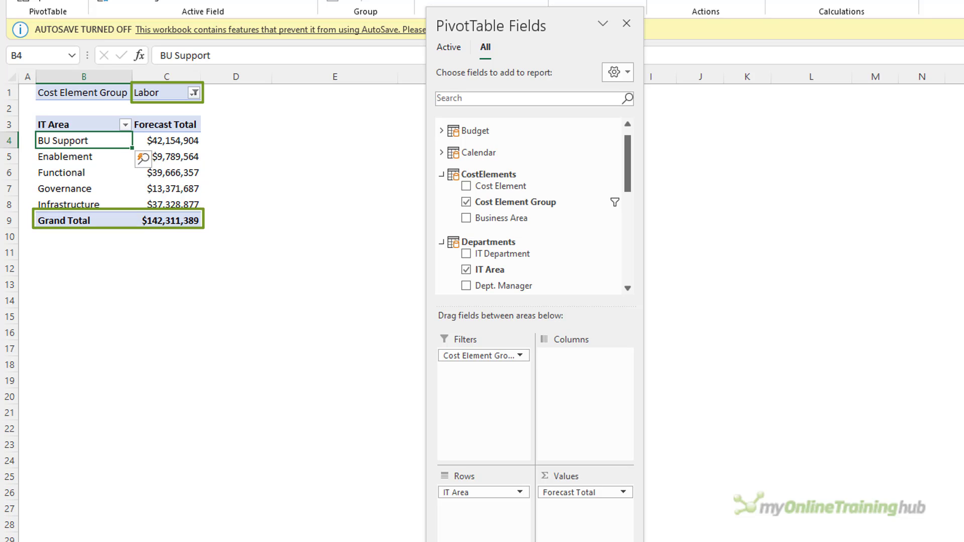
Step: Select the Forecast Total values for each IT Area and the $142,311,389 grand total
click(166, 140)
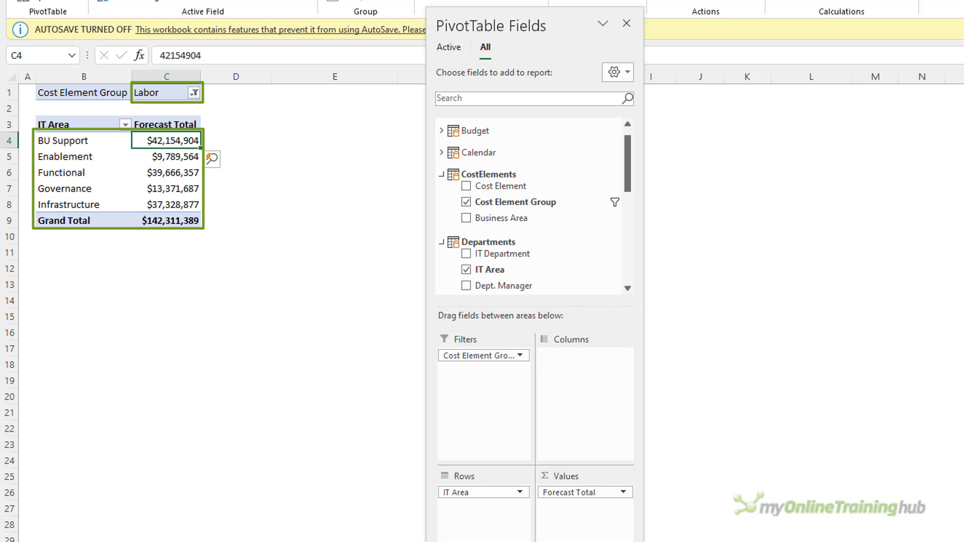
click(166, 157)
click(166, 173)
click(166, 189)
click(167, 205)
click(166, 221)
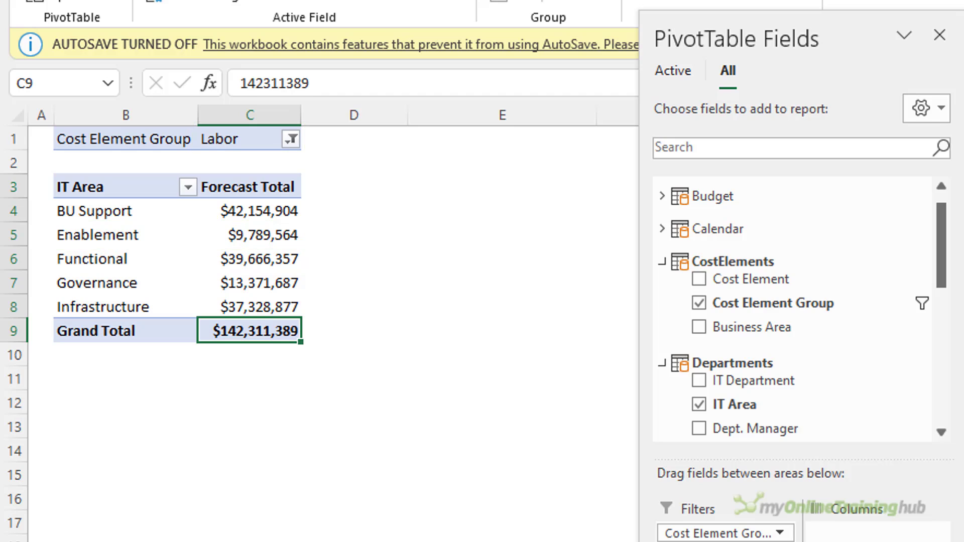
drag(249, 331, 250, 187)
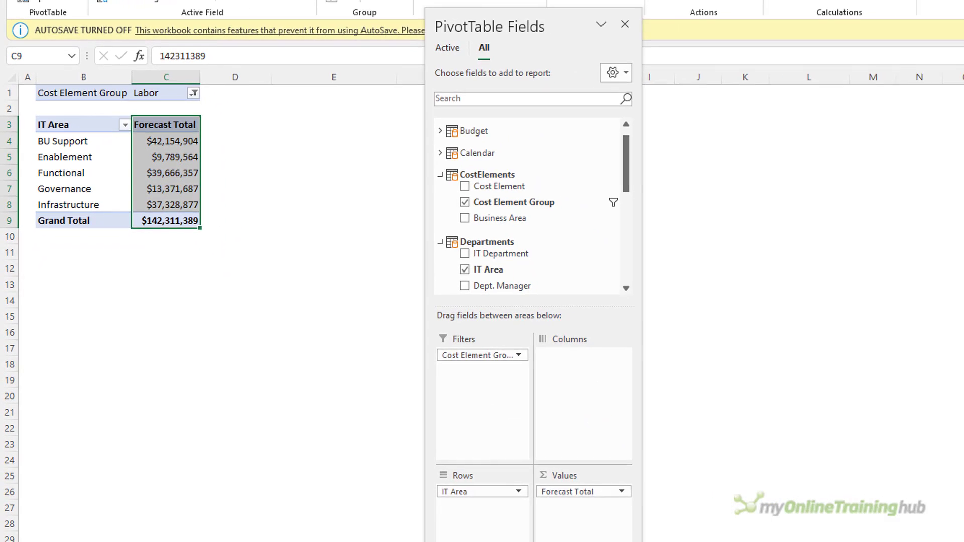
Step: In Power BI Desktop, add a CostElements Cost Element Group slicer right of the IT Area chart and select Labor
key(alt+Tab)
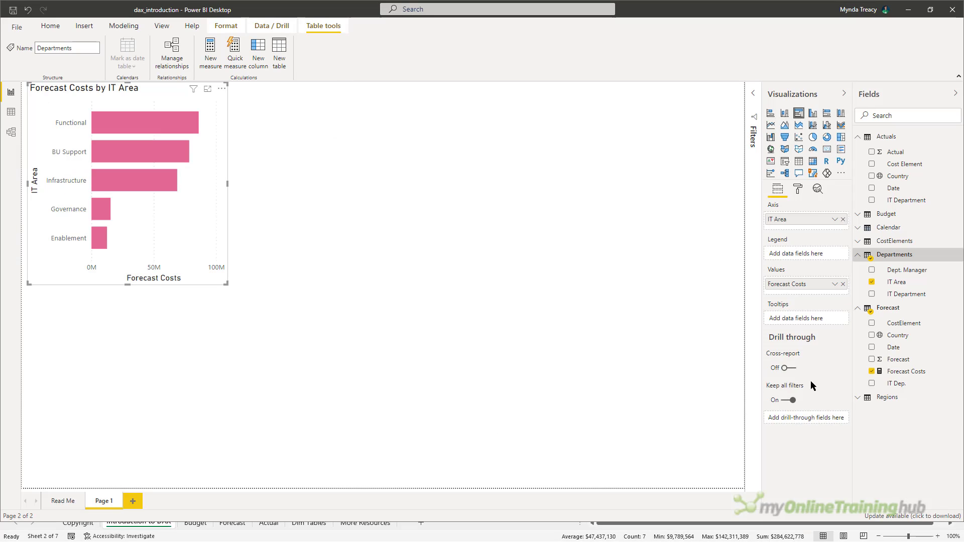
click(786, 163)
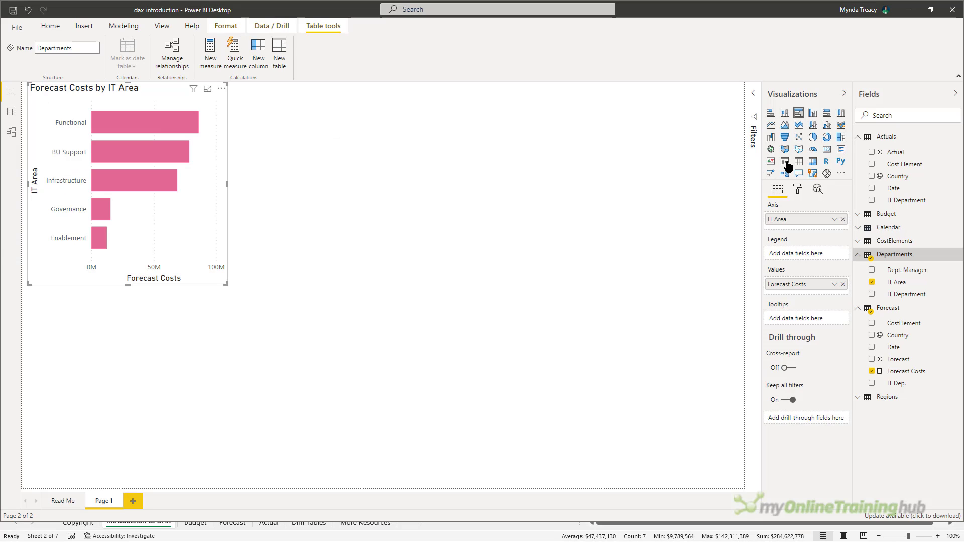
click(870, 238)
click(872, 280)
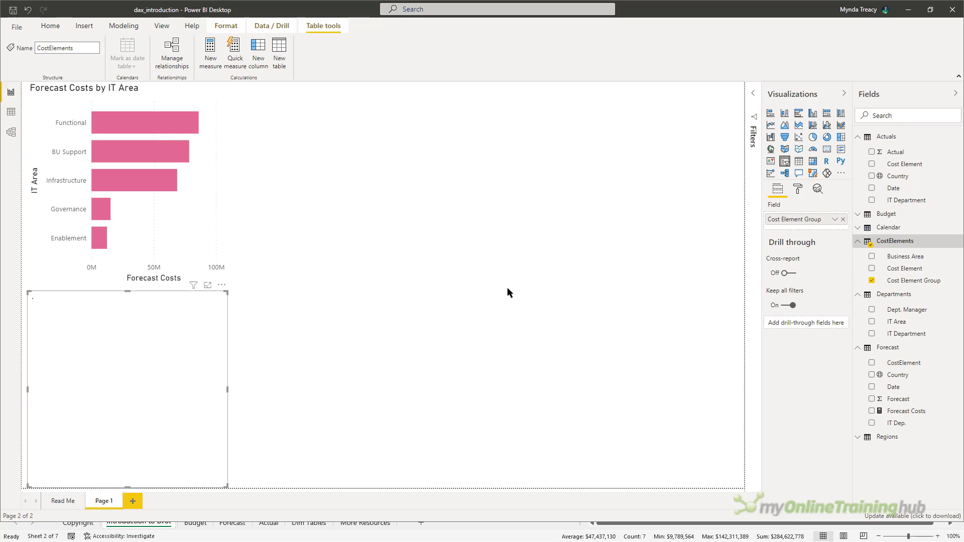
drag(143, 300, 344, 94)
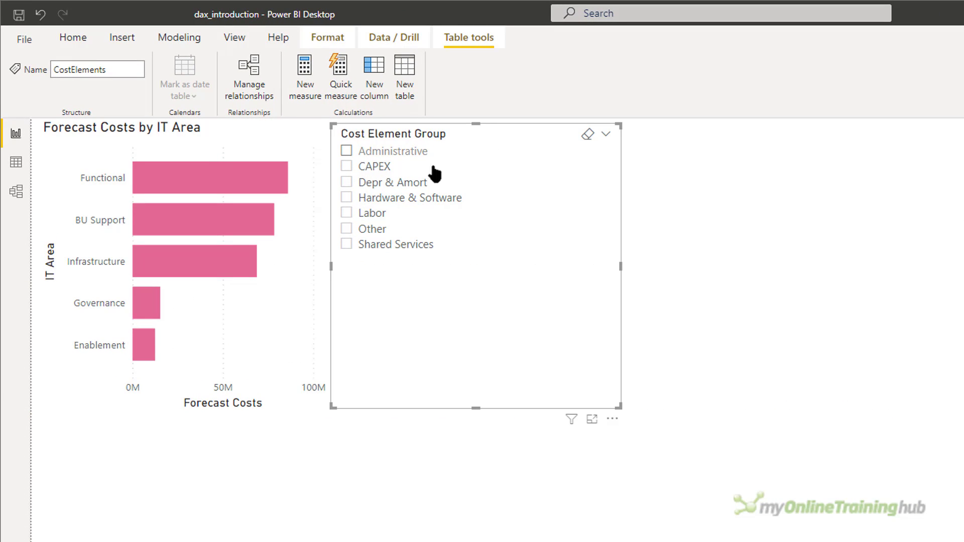
click(347, 213)
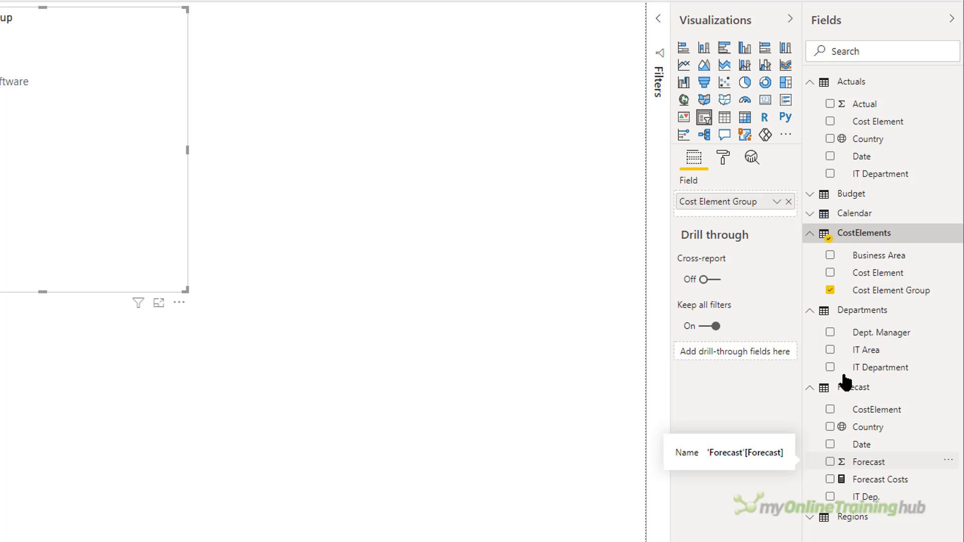
Step: Add Budget to the Forecast Costs by IT Area chart's values and switch the slicer to Hardware & Software
click(810, 195)
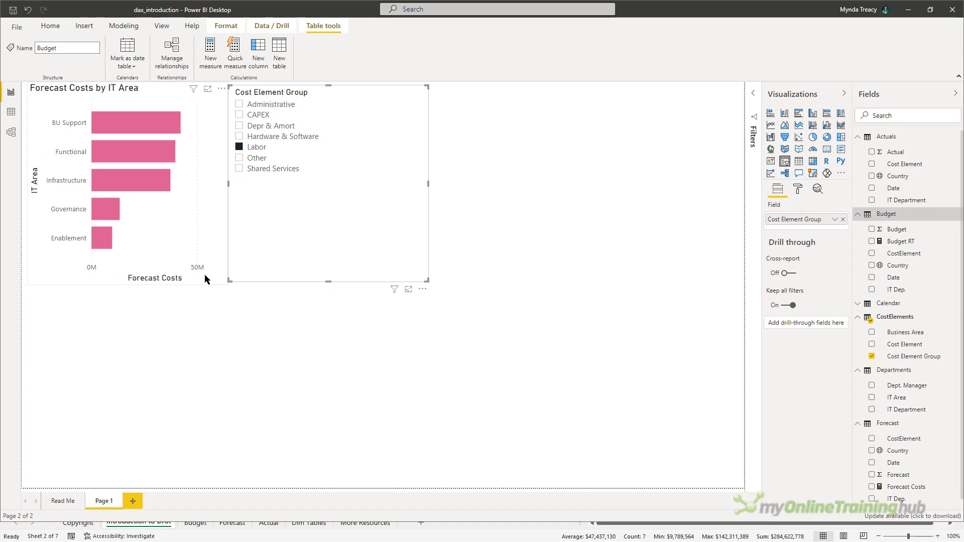
click(206, 279)
click(872, 231)
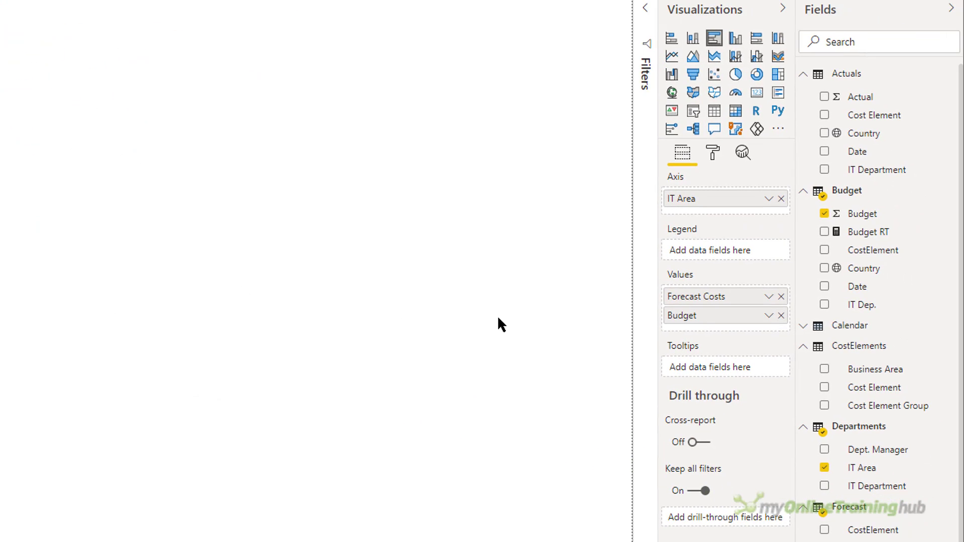
click(769, 315)
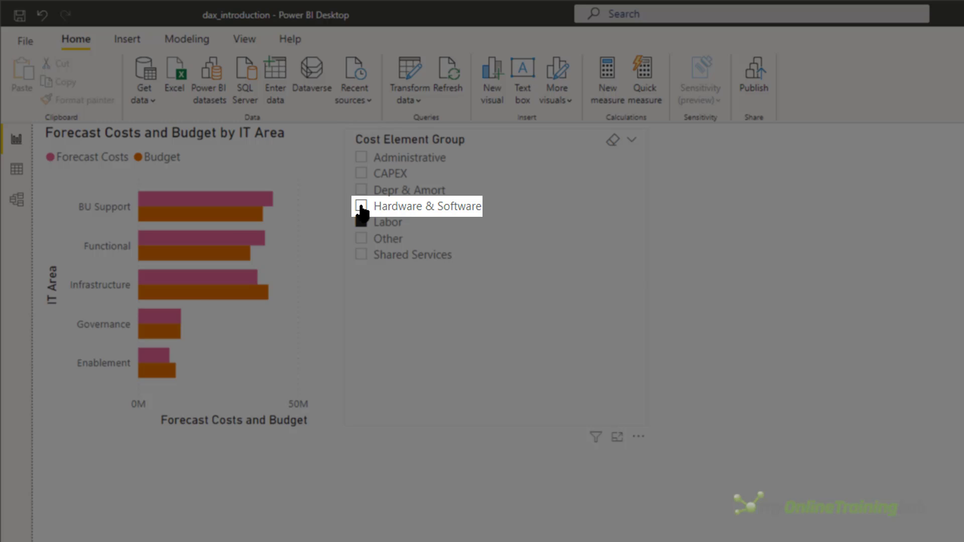
click(361, 207)
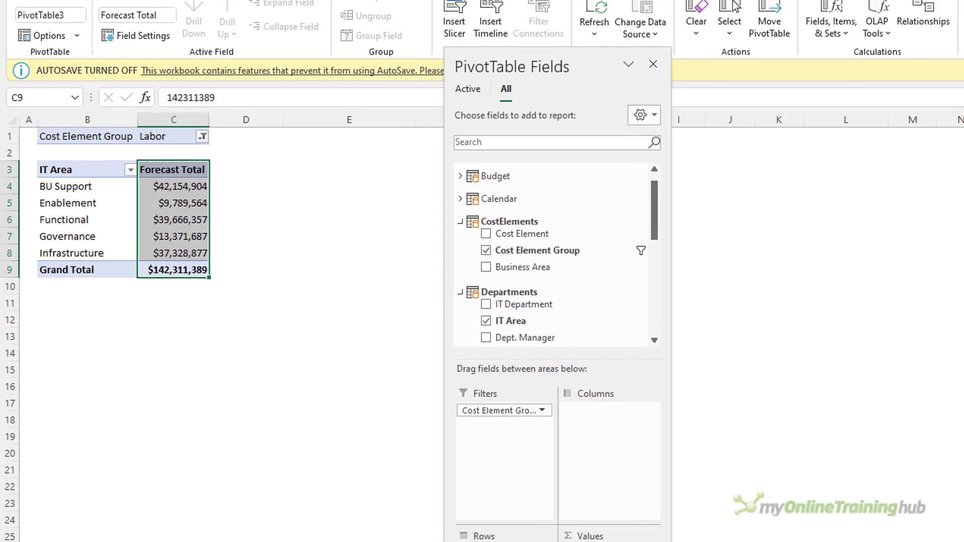
Step: Drag Budget into the PivotTable Values to add a Sum of Budget column totalling $139,850,942
click(460, 176)
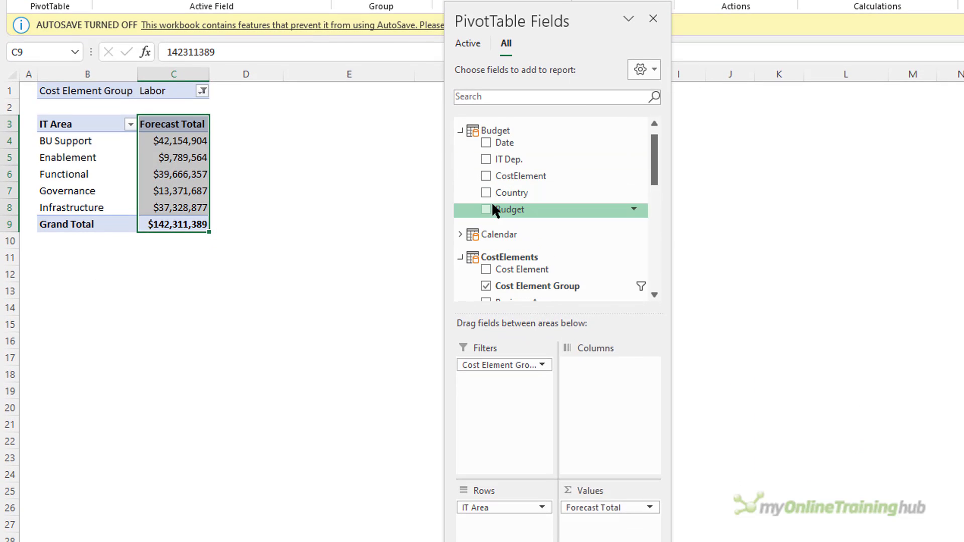
drag(495, 210, 620, 523)
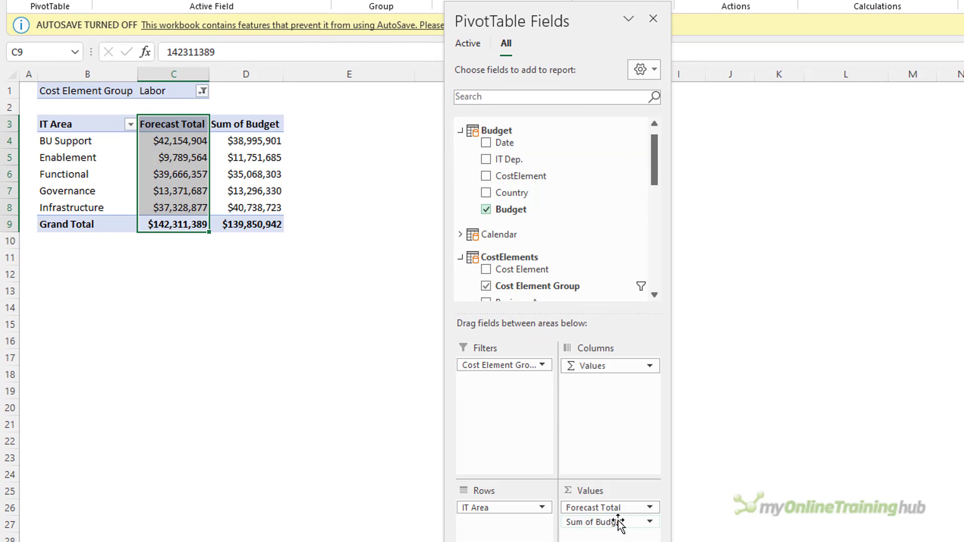
click(260, 224)
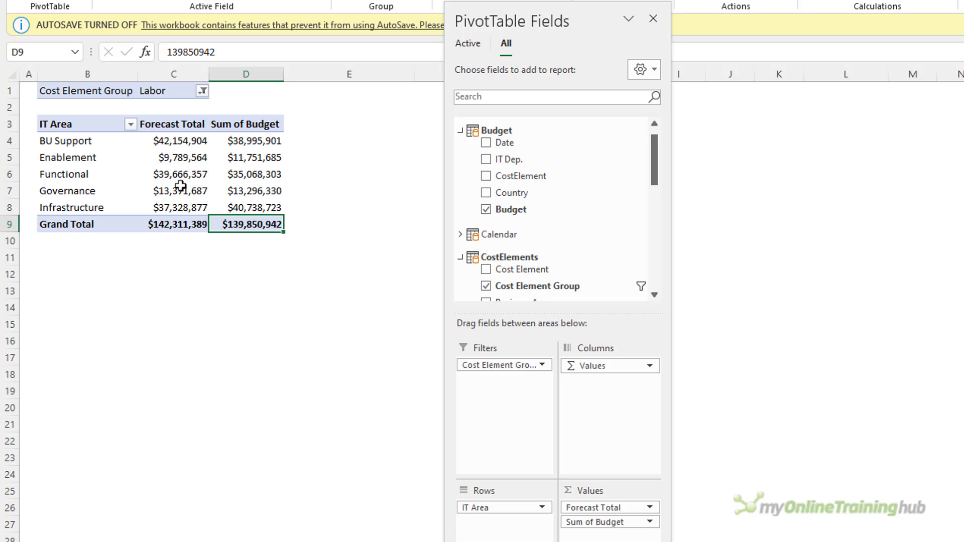
Step: Open the Sum of Budget value field settings via More Options and cancel without changes
right_click(235, 176)
mouse_move(371, 357)
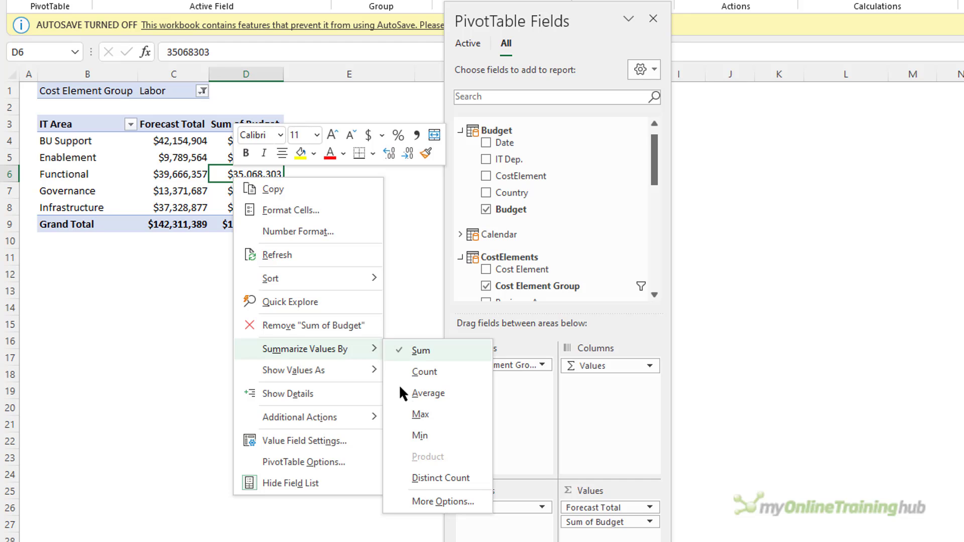
key(Down)
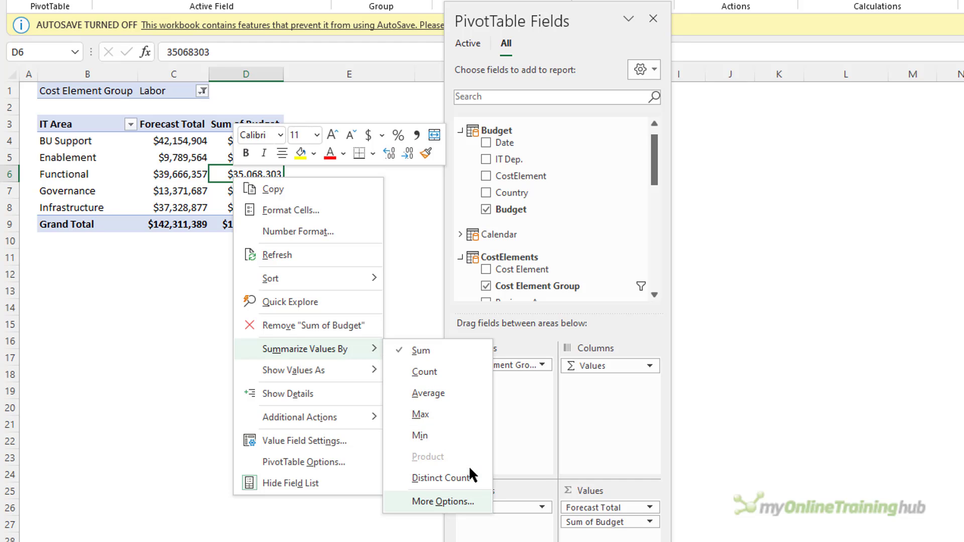
click(470, 503)
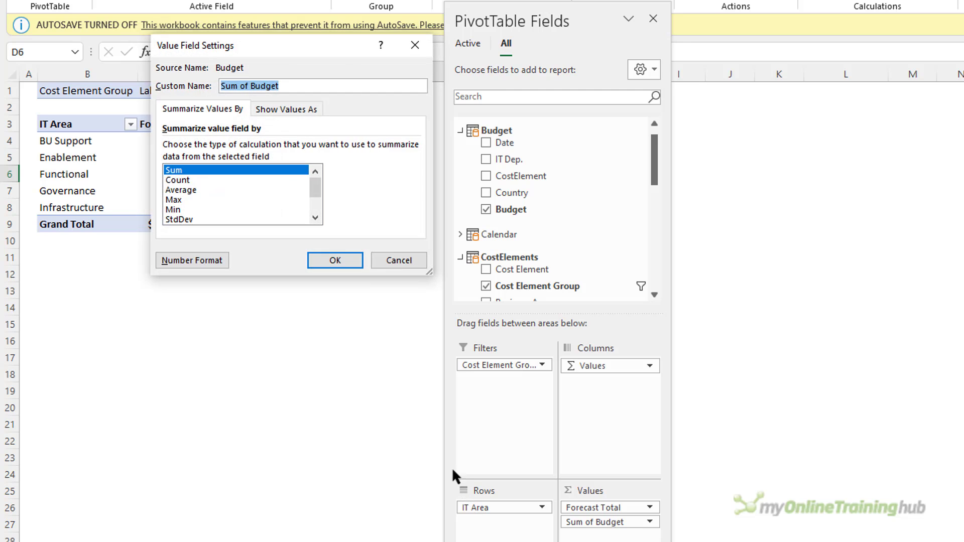
drag(312, 191, 321, 172)
click(394, 260)
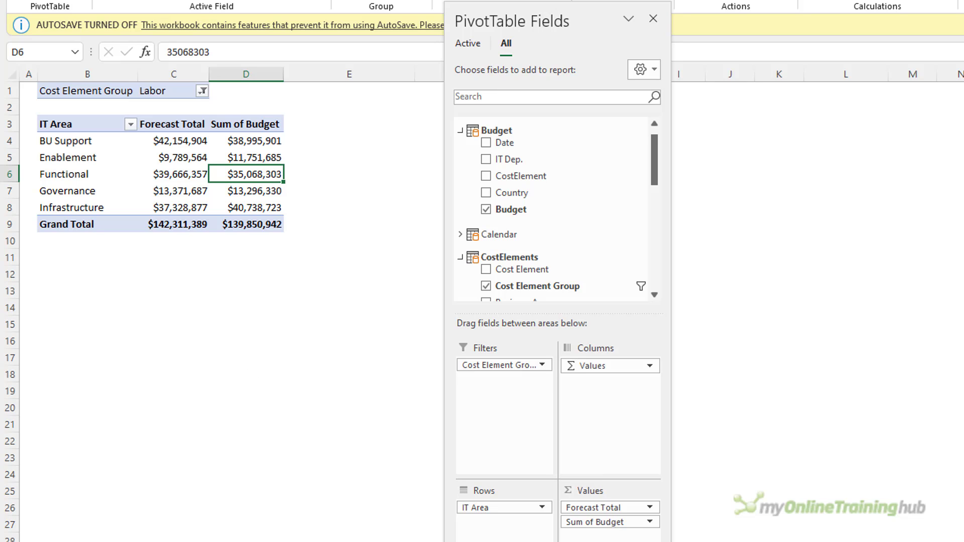
Step: Compare the forecast values in C4:C8 against the Budget grand total in D9
click(150, 141)
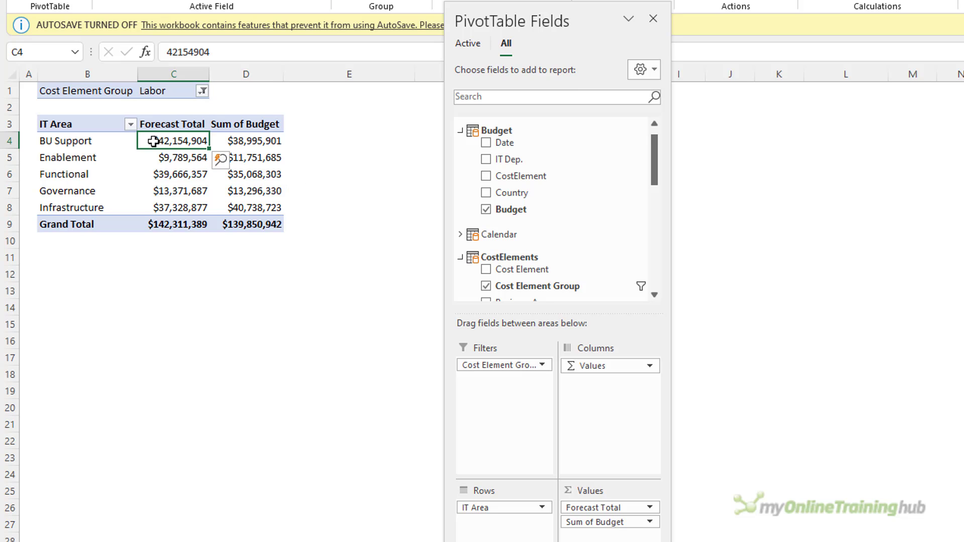
click(236, 223)
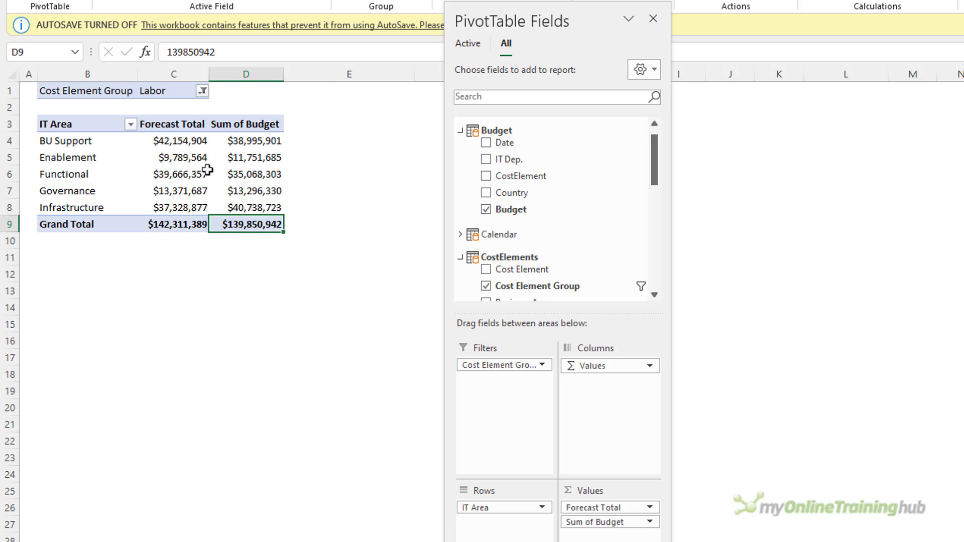
drag(187, 138, 192, 194)
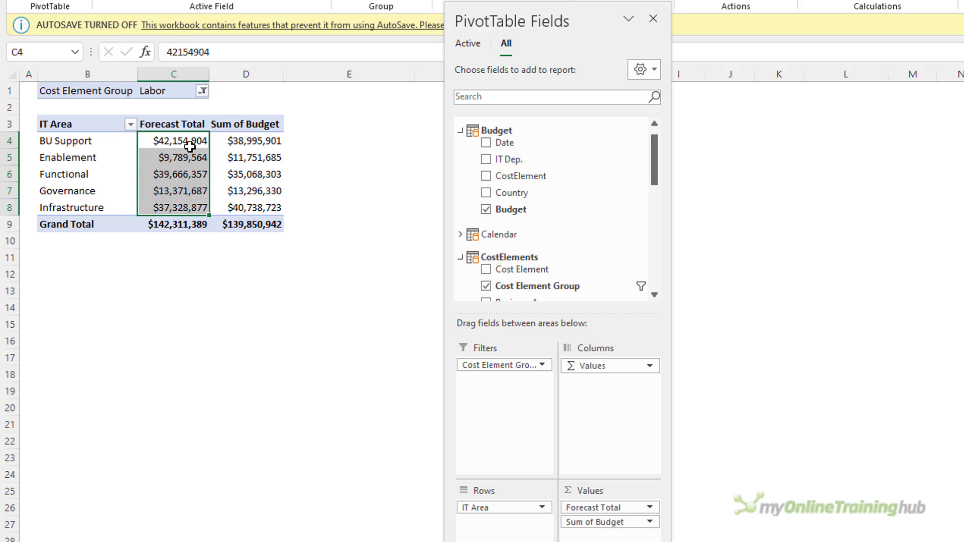
click(266, 225)
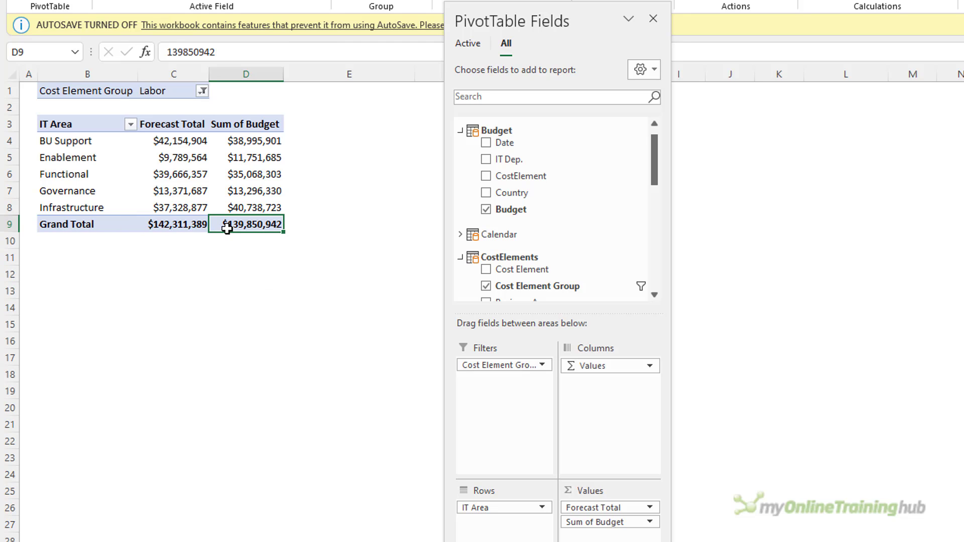
drag(306, 142, 308, 196)
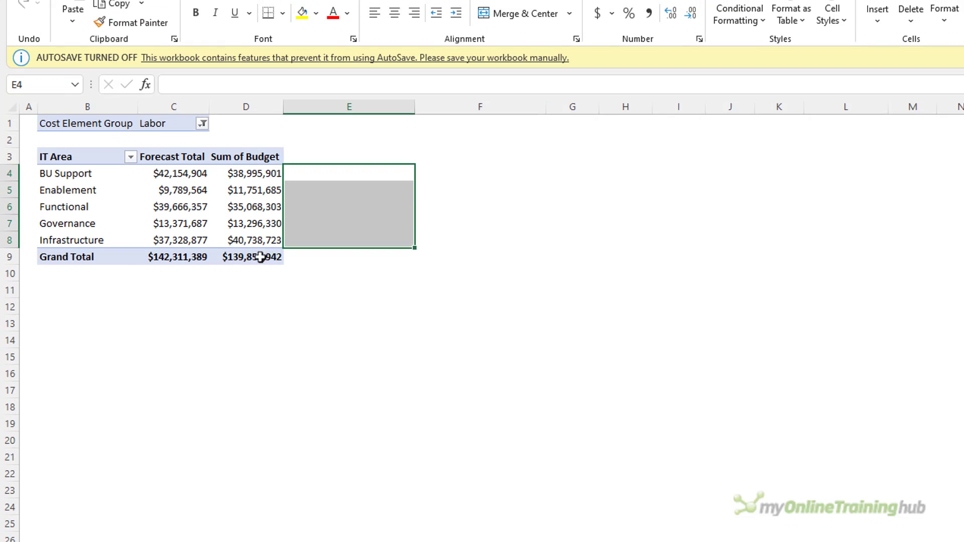
click(254, 223)
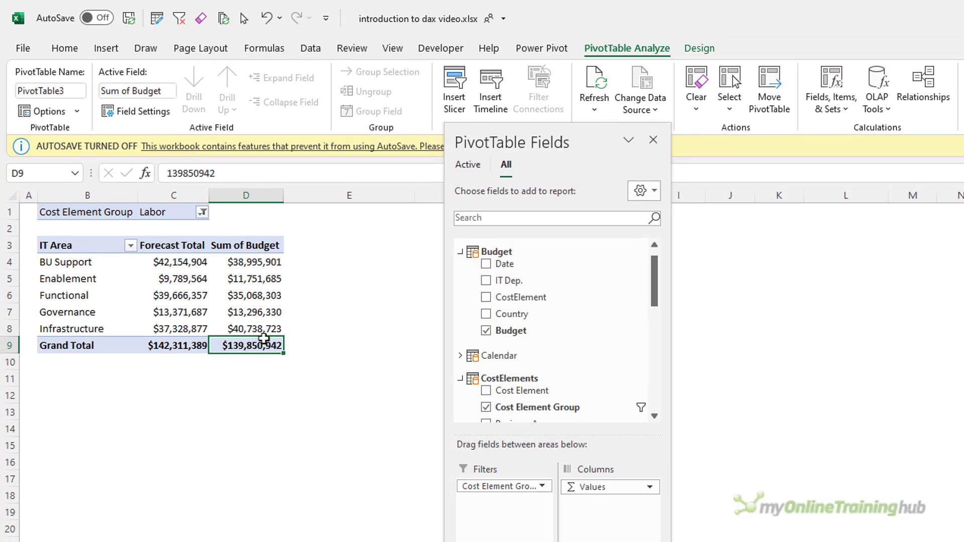
Step: Start a new measure from Power Pivot > Measures and enlarge its dialog
click(561, 48)
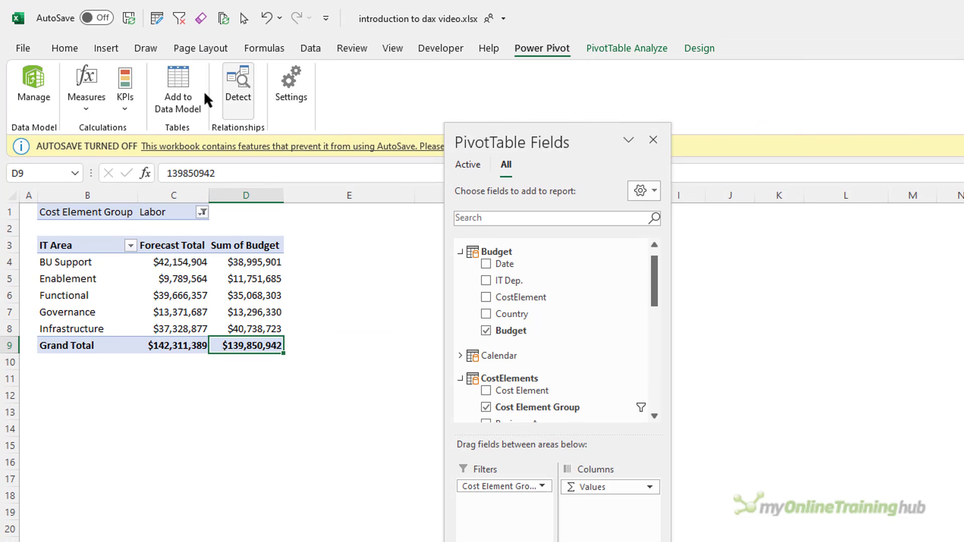
click(88, 105)
click(122, 125)
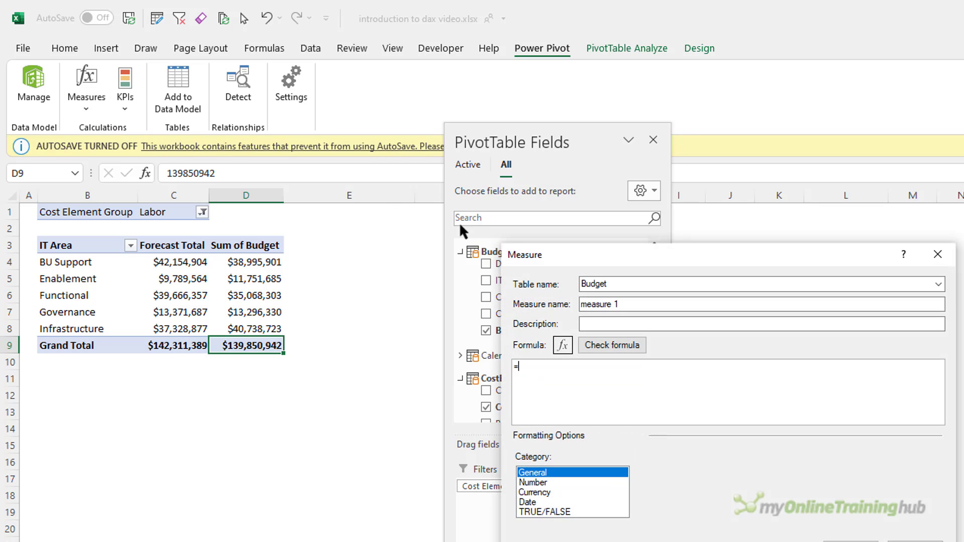
drag(569, 254, 370, 203)
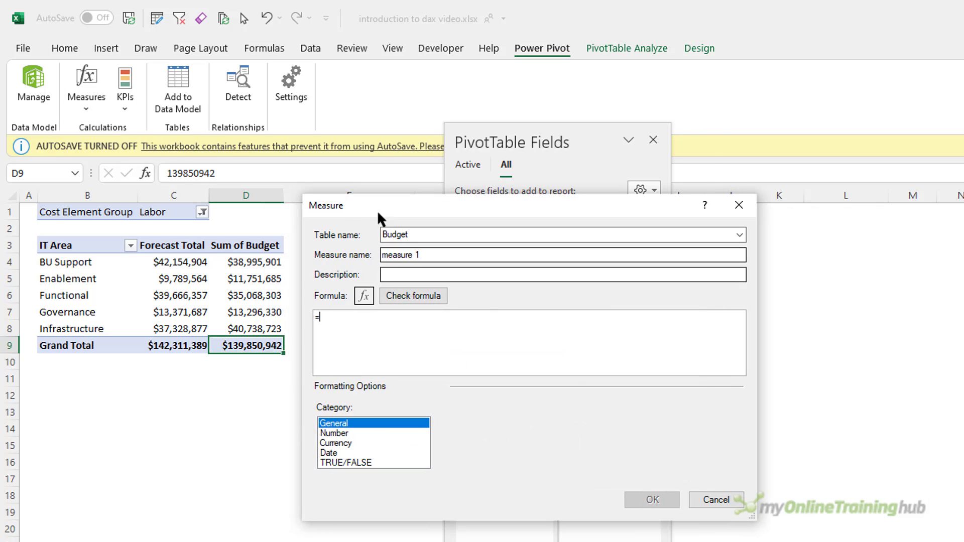
drag(758, 529, 829, 541)
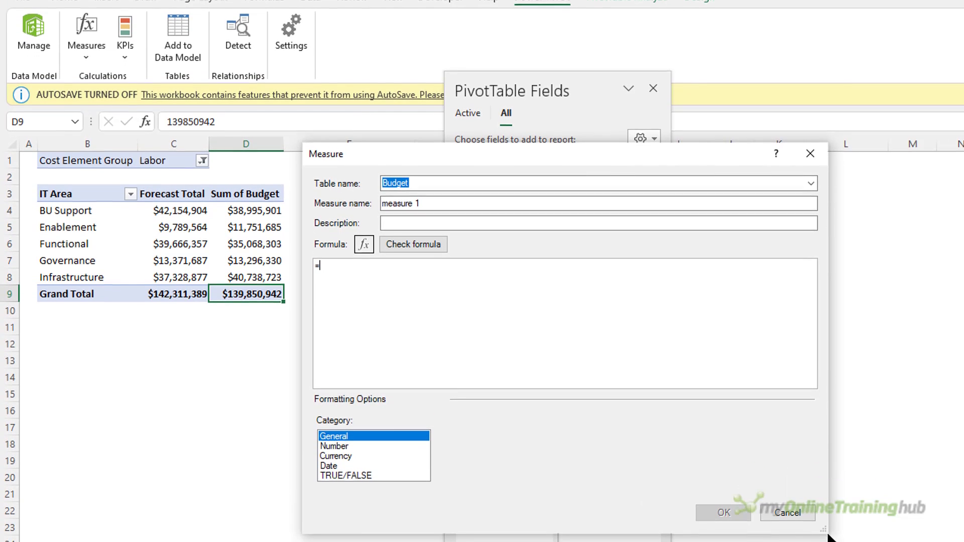
Step: Keep Budget as the measure's table, name it Budget Total, and place the cursor in the formula
click(810, 185)
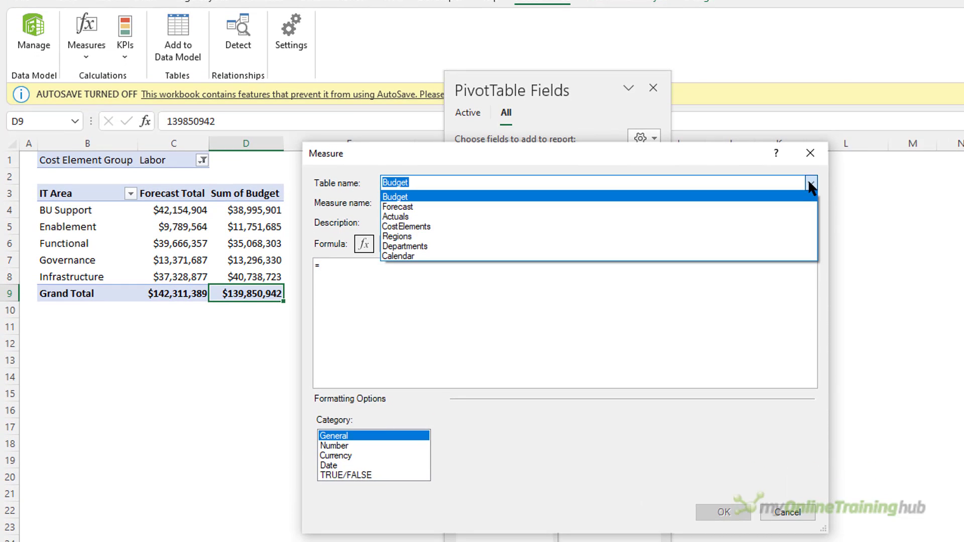
click(811, 187)
key(Tab)
text(Budget Total)
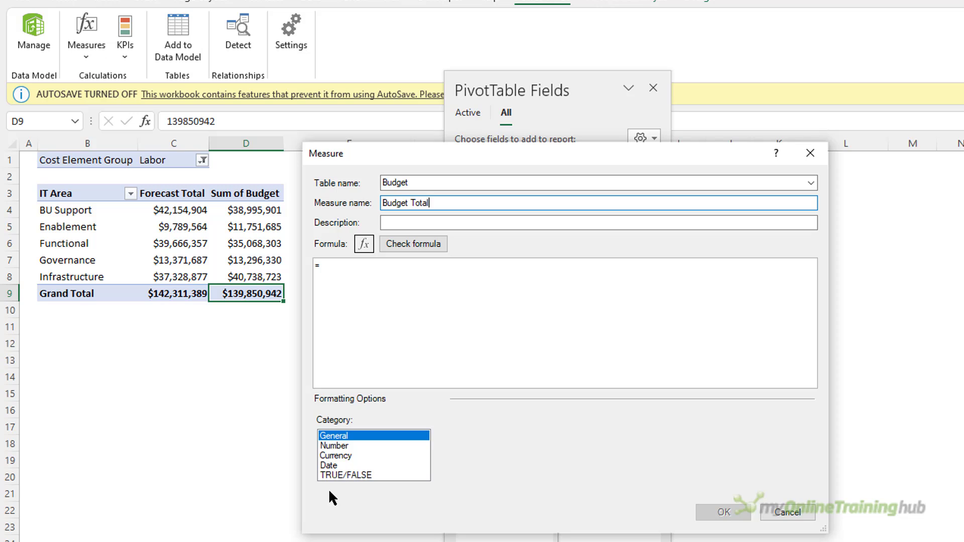
click(436, 224)
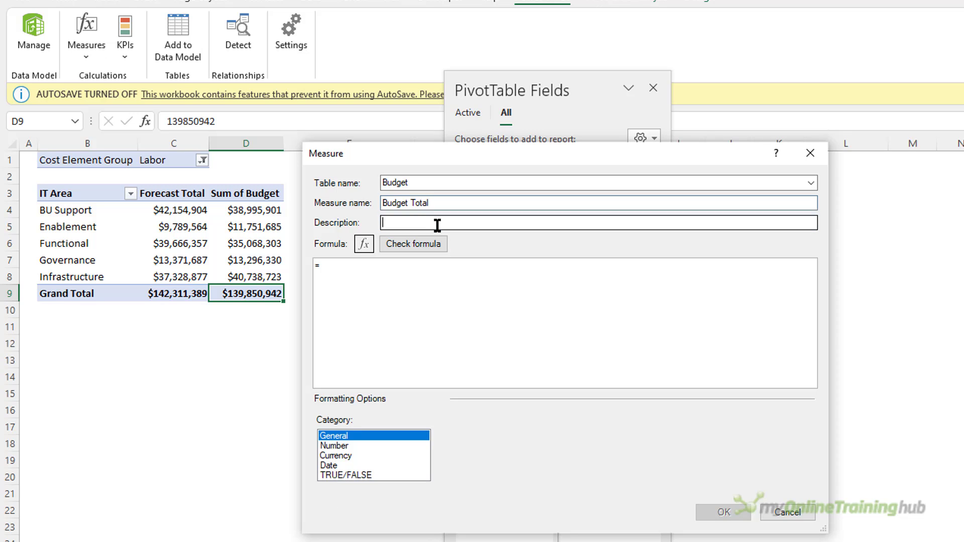
click(395, 270)
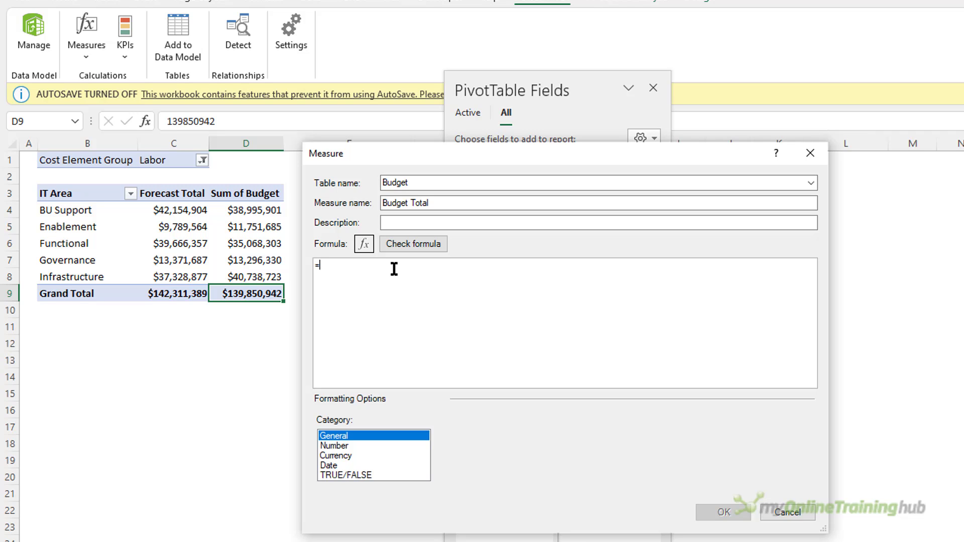
Step: Begin the formula with CALCULATE( and SUM(Budget[Budget]) as its first argument
text(CALC)
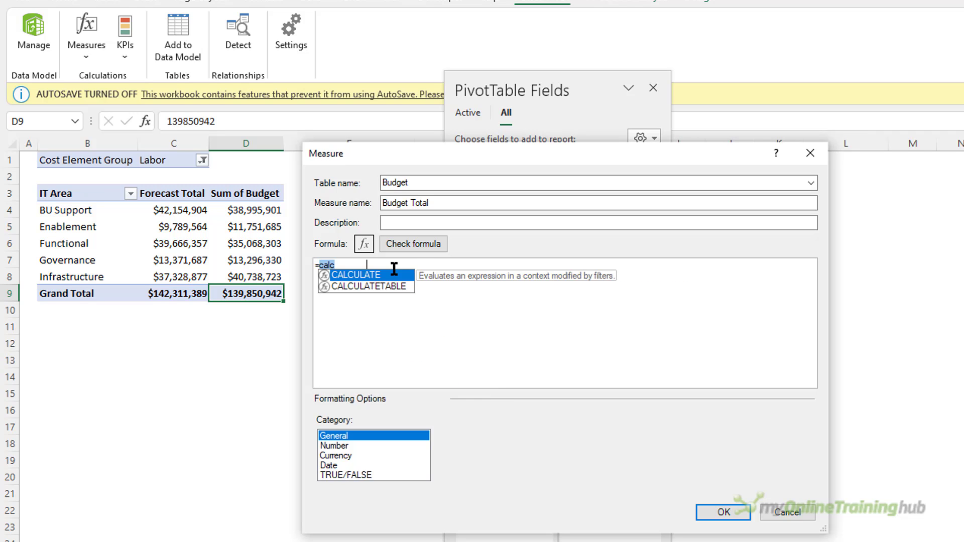
key(Tab)
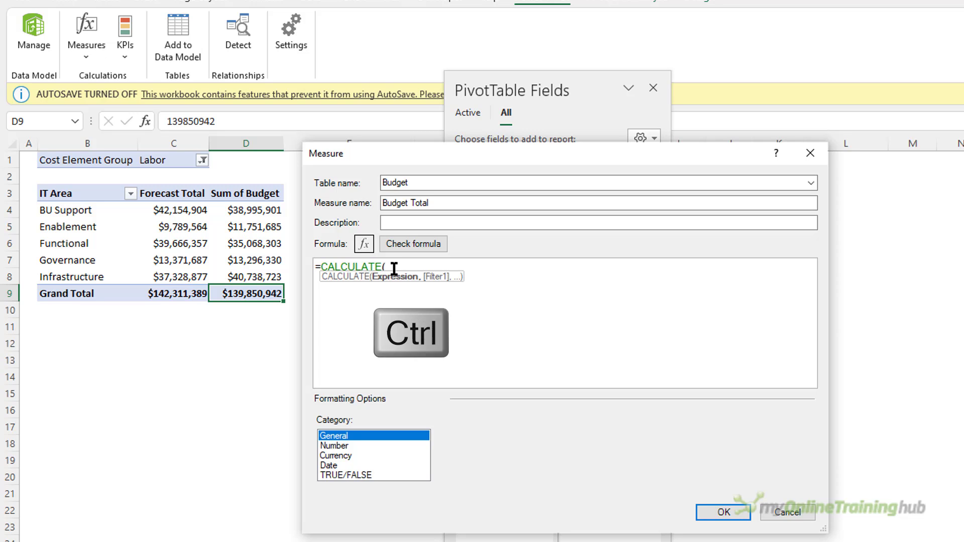
ctrl+scroll(395, 270, up, 2)
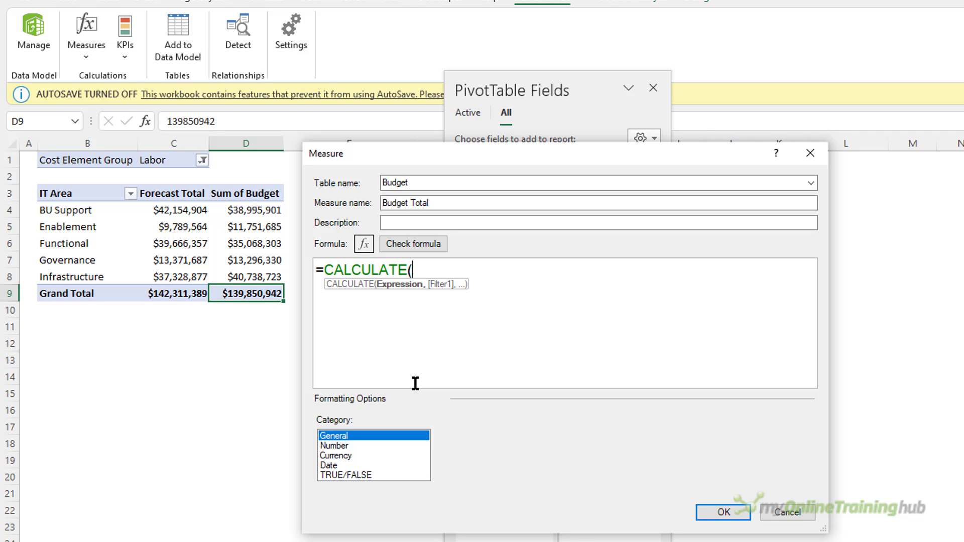
key(shift+Return)
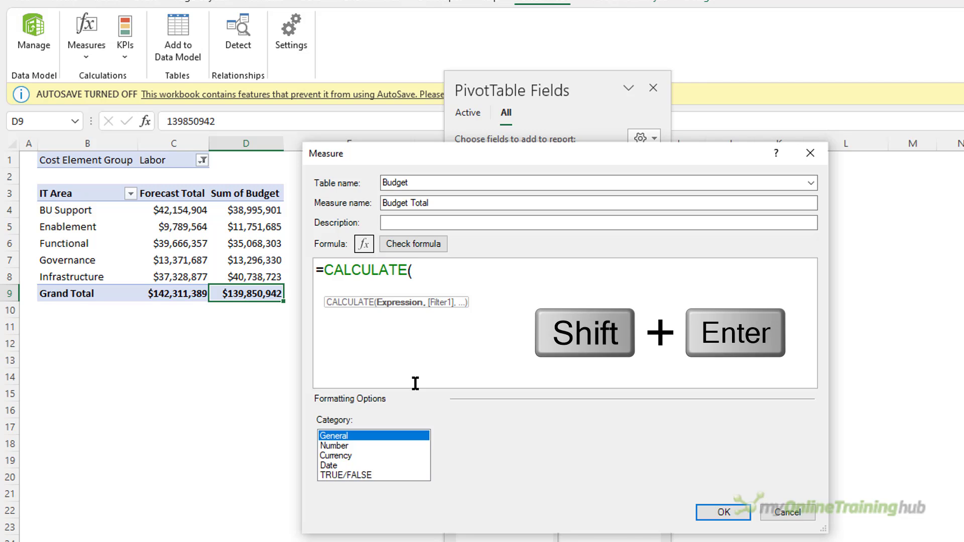
key(Tab)
text(sum)
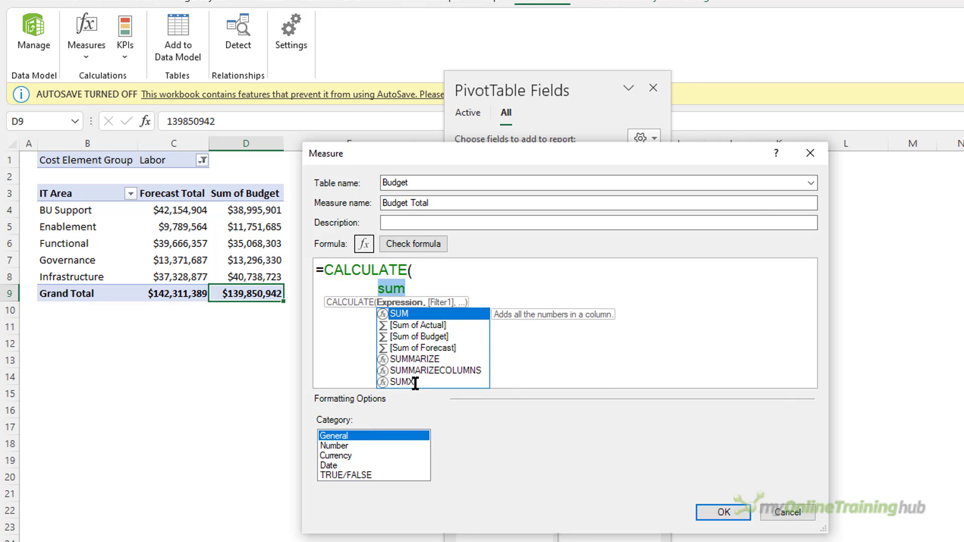
text((budg)
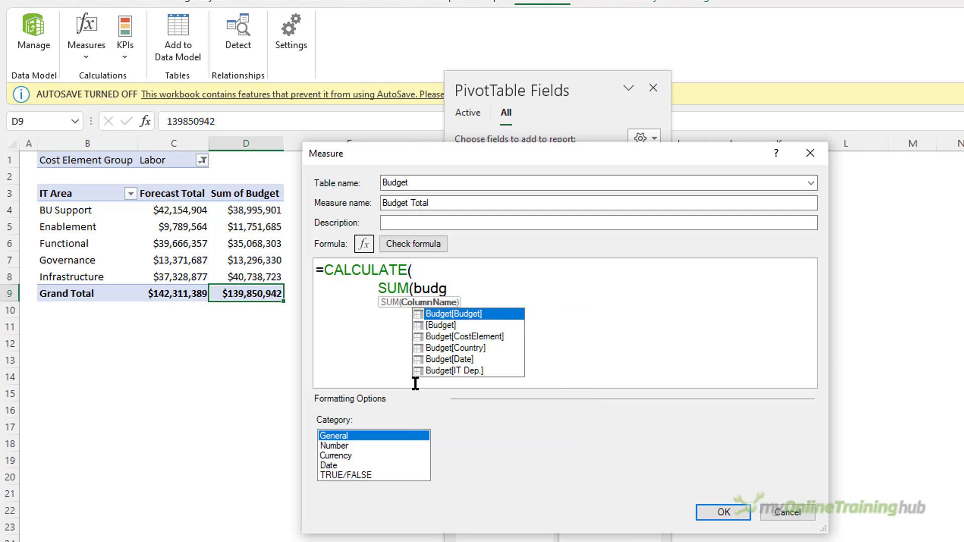
key(Tab)
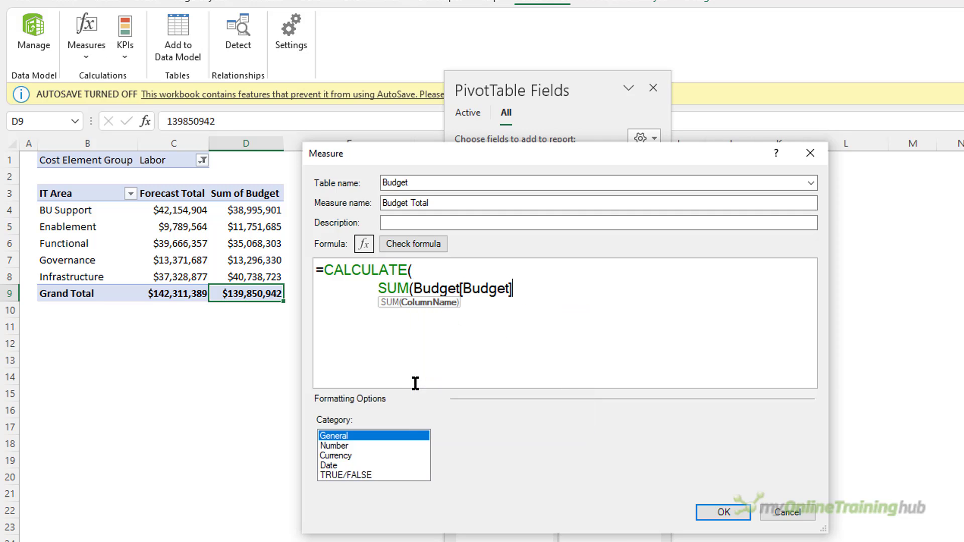
text(),)
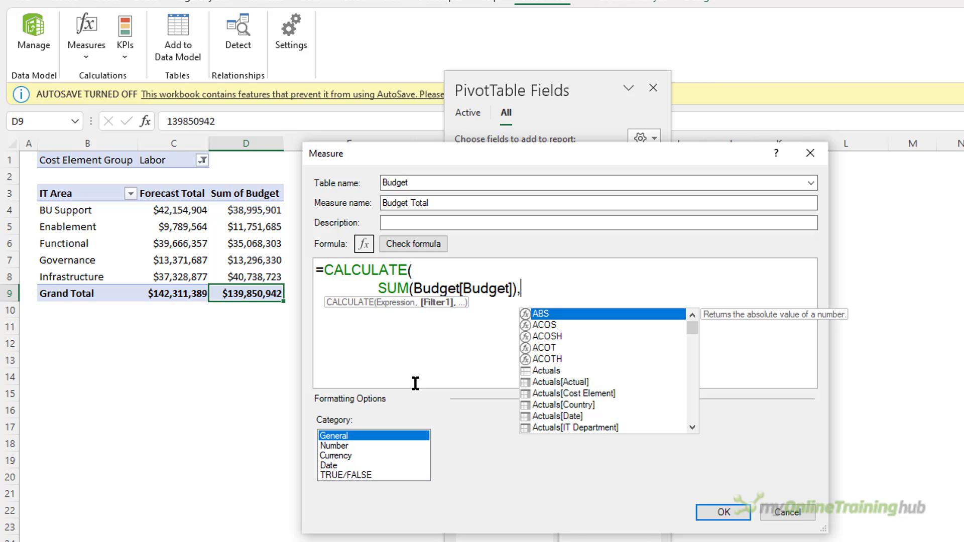
Step: Add ALL(Departments[IT Area]) as the filter argument and close the CALCULATE bracket
key(shift+Return)
key(Tab)
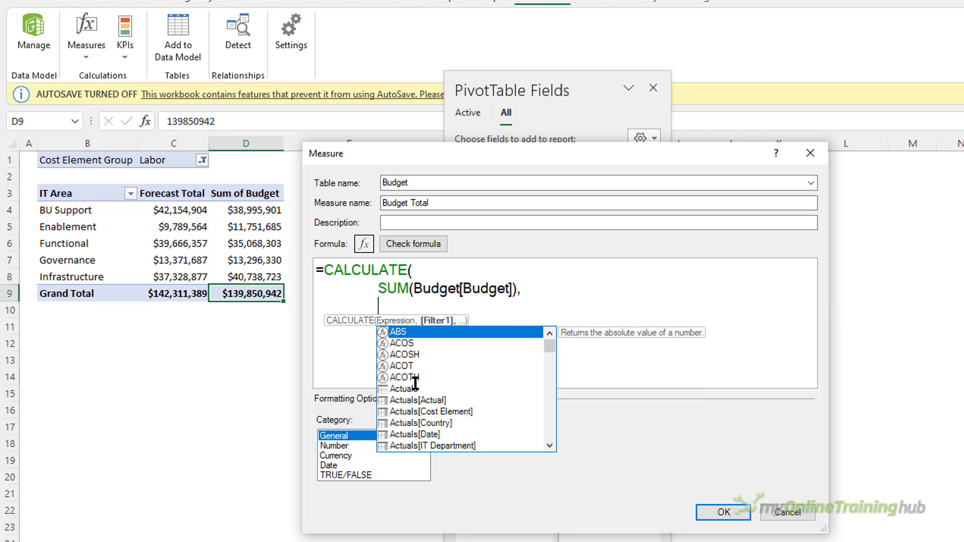
text(ALL()
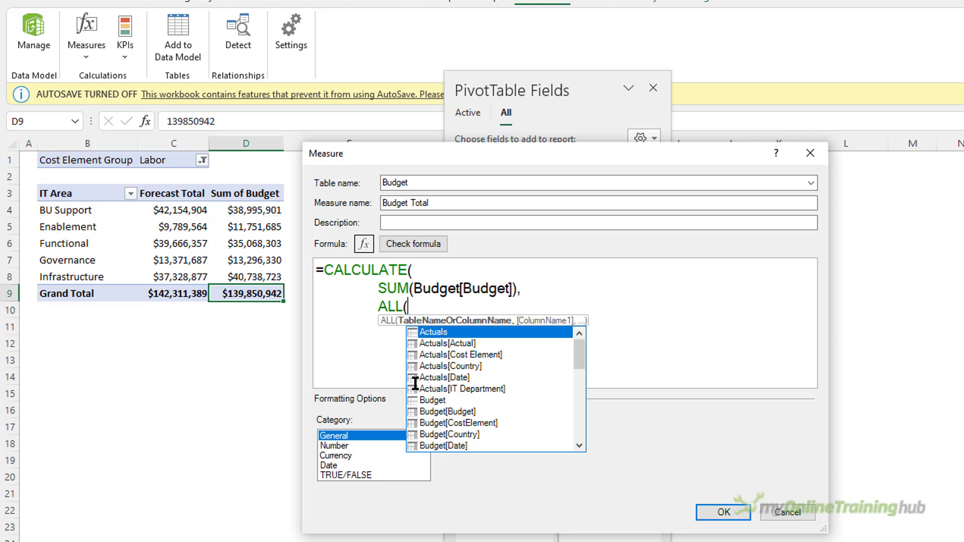
text(it a)
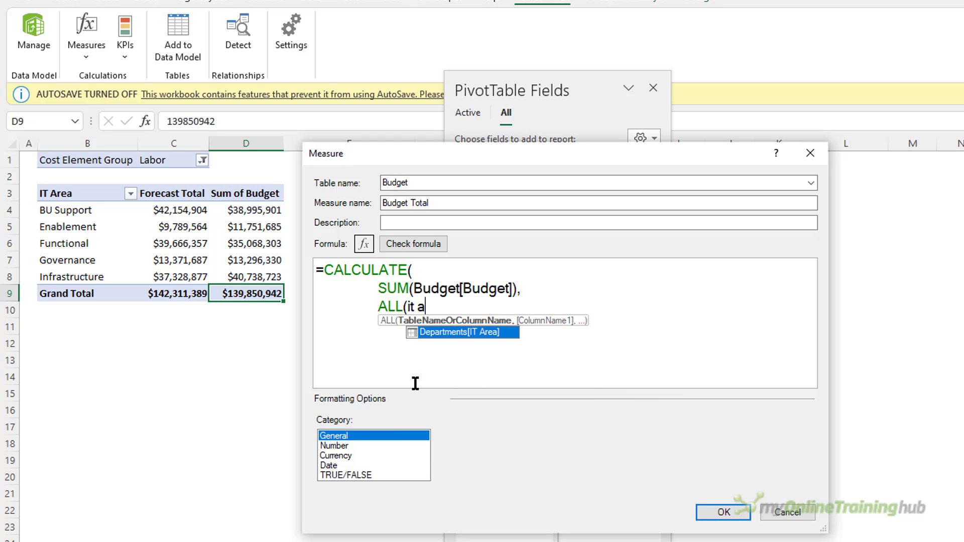
key(Tab)
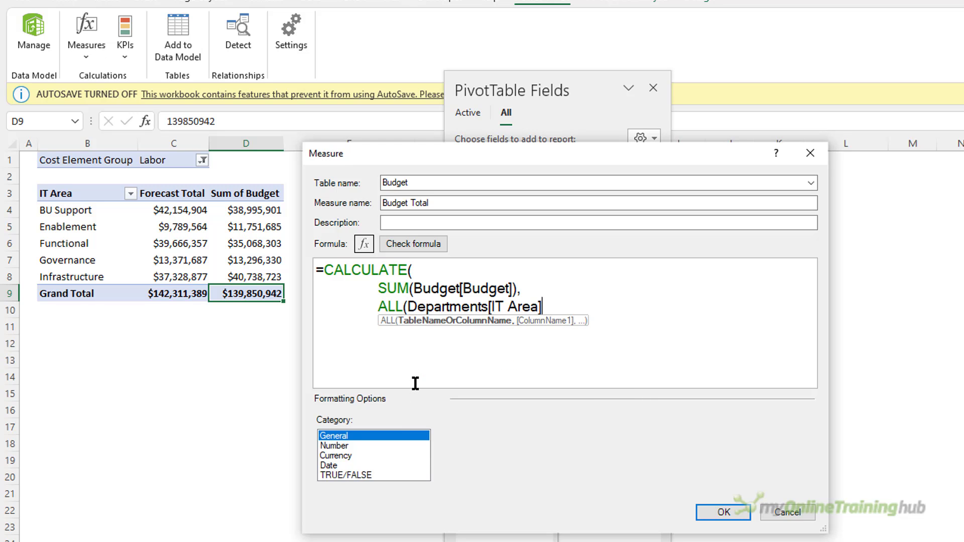
text())
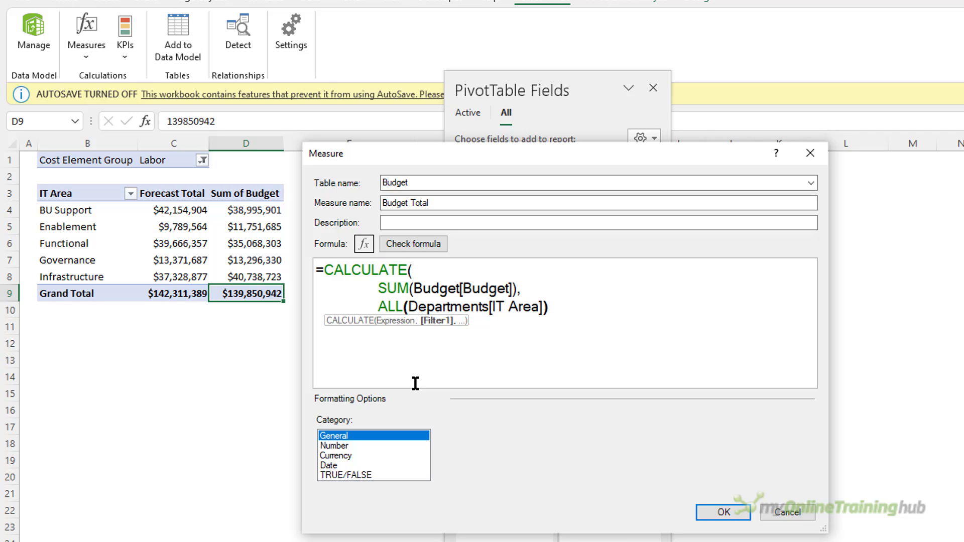
key(Return)
key(Tab)
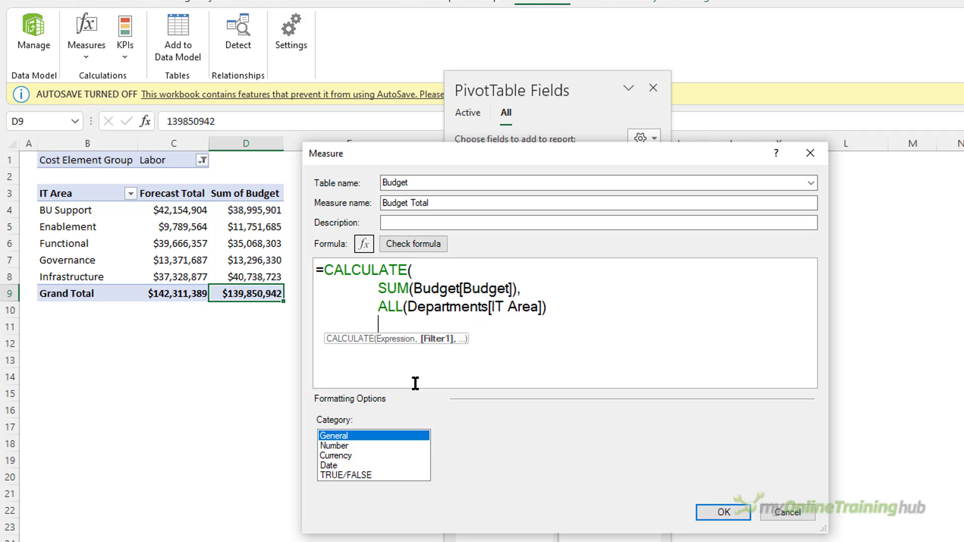
text())
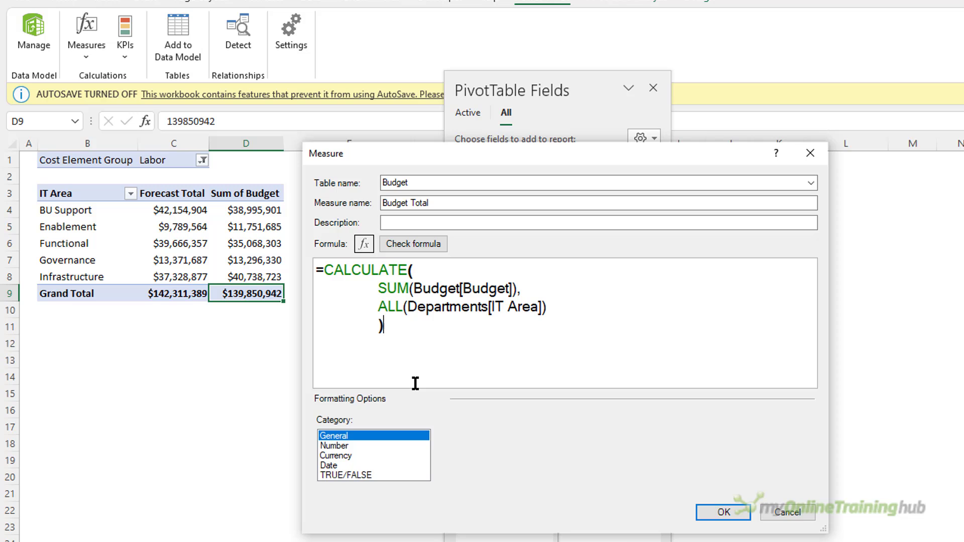
Step: Check the formula for errors and format Budget Total as currency with 0 decimal places
click(406, 248)
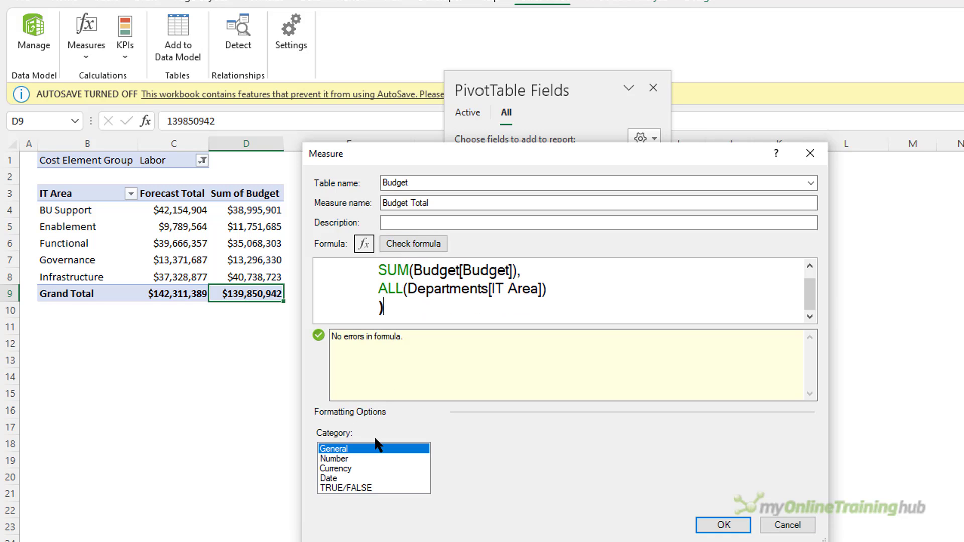
click(351, 468)
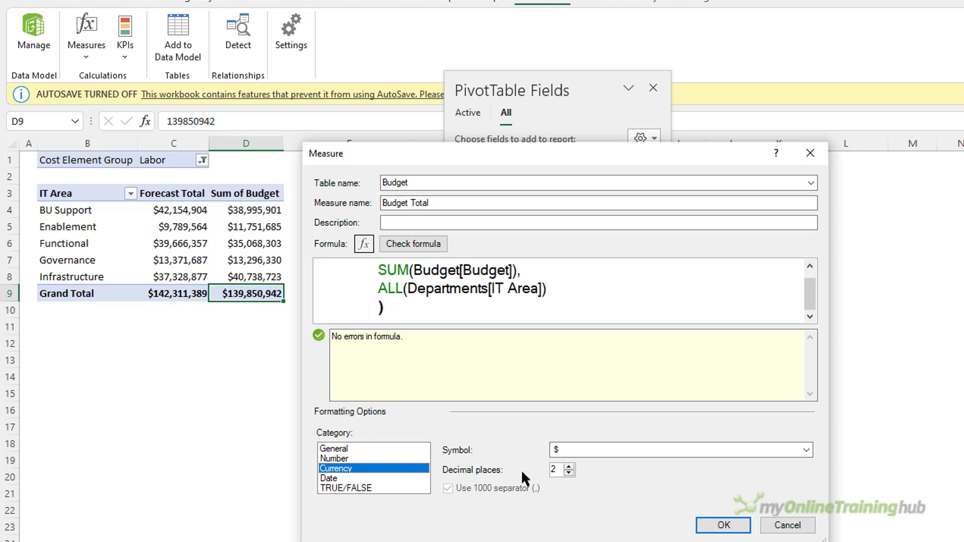
click(569, 472)
click(570, 472)
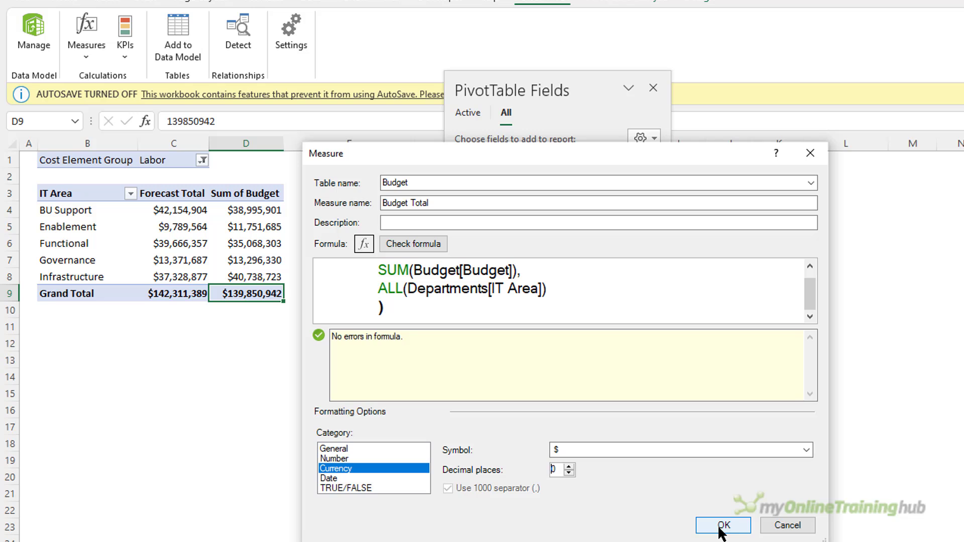
Step: Save Budget Total and inspect its $139,850,942 values beside the Forecast Total column
click(724, 525)
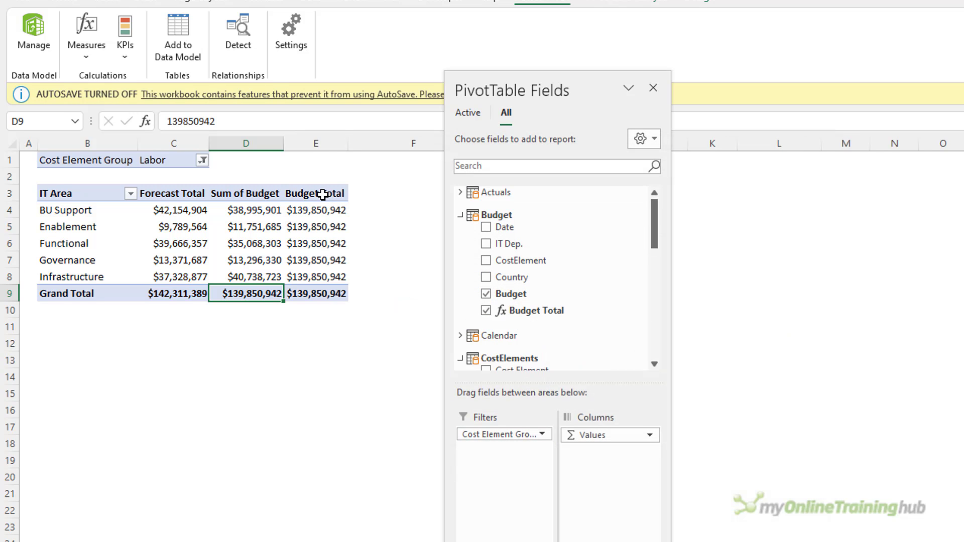
click(322, 194)
drag(322, 194, 320, 293)
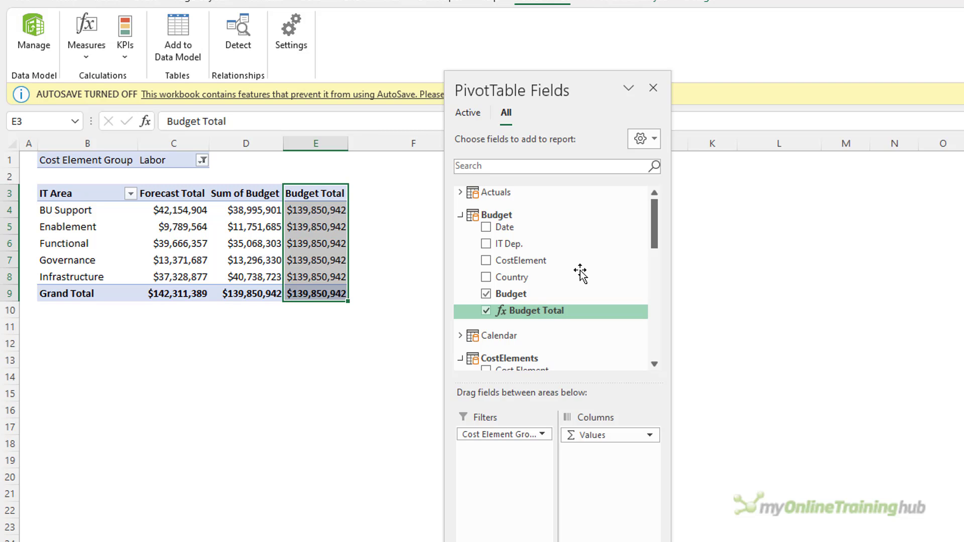
key(Return)
click(173, 210)
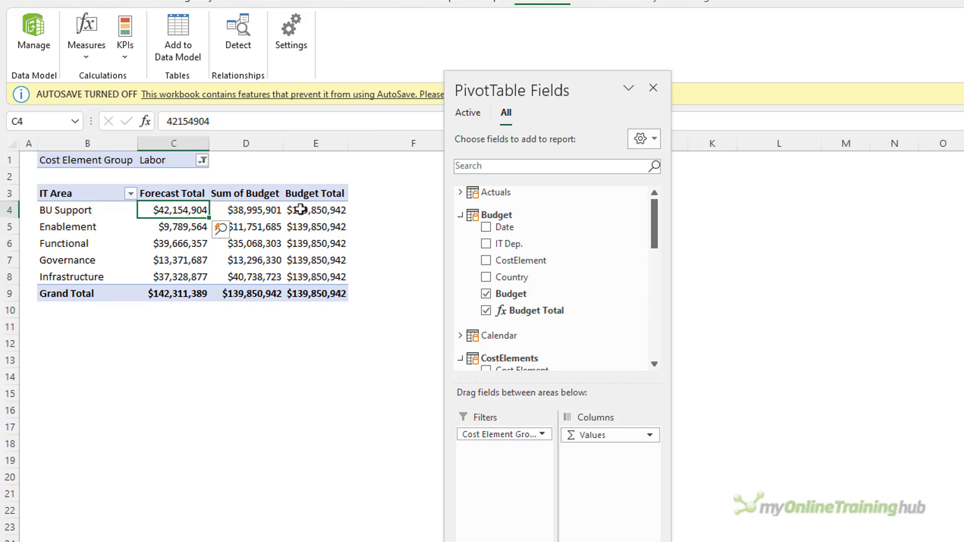
click(317, 210)
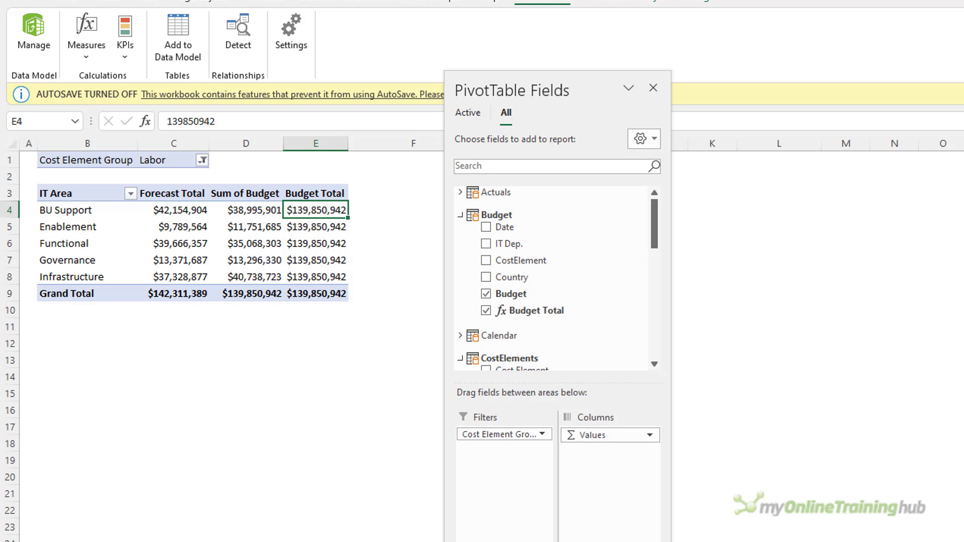
Step: Open the Budget Total measure for editing from Manage Measures
click(86, 58)
click(129, 98)
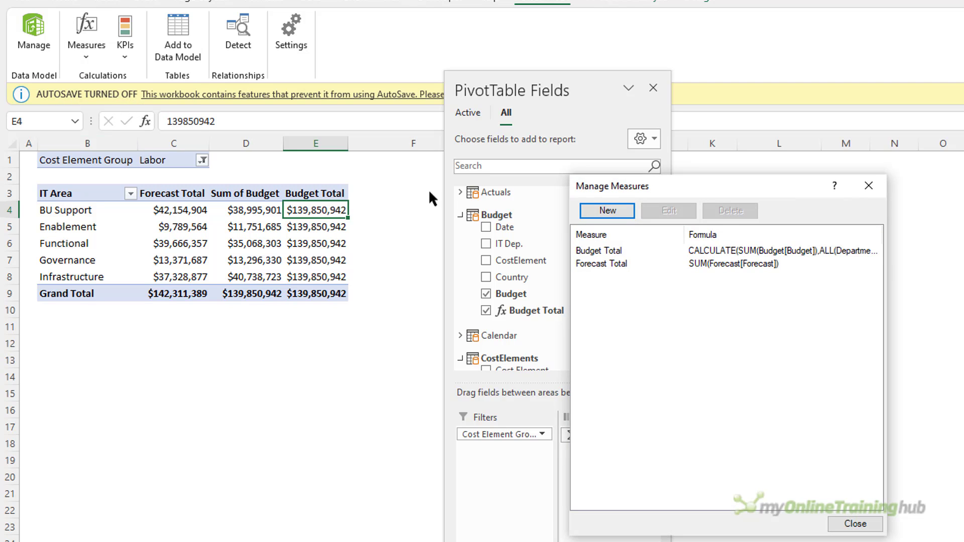
click(632, 252)
click(671, 213)
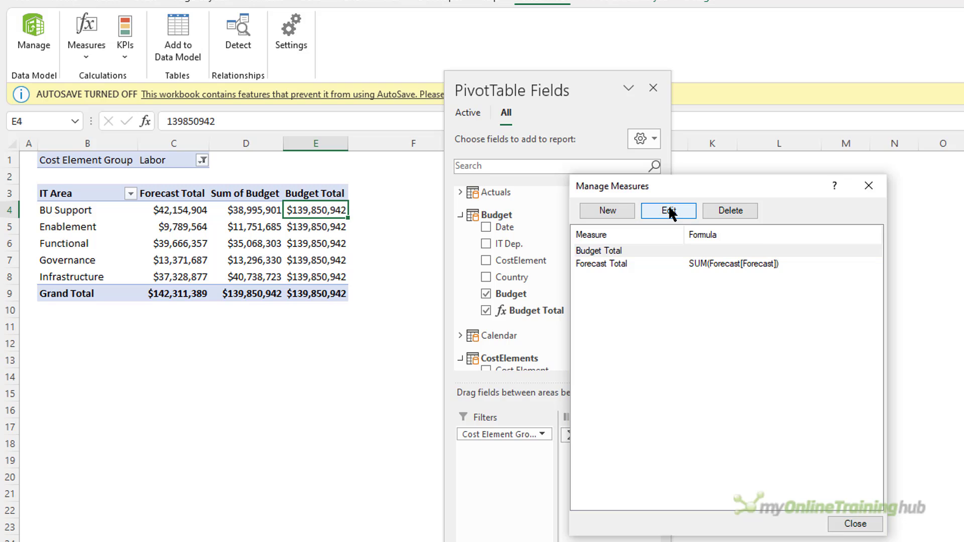
drag(634, 200, 389, 165)
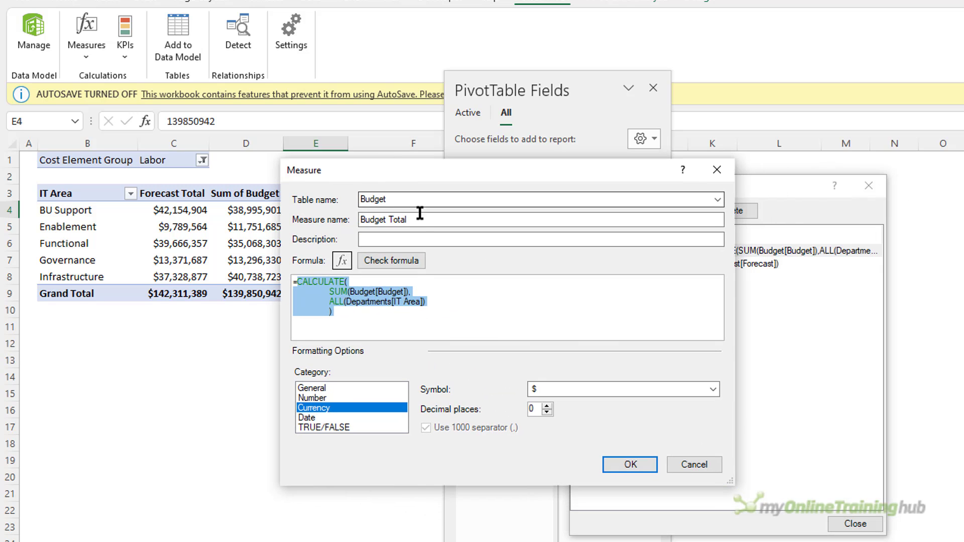
Step: Rename the measure to 'Forecast % of Total Budget' and enlarge the dialog to show the formula
drag(422, 219, 320, 240)
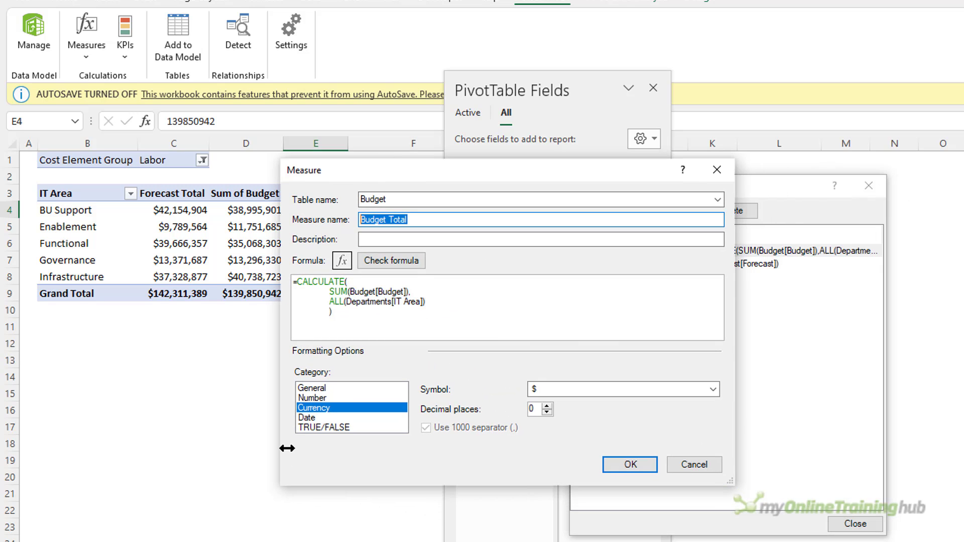
text(Forecast)
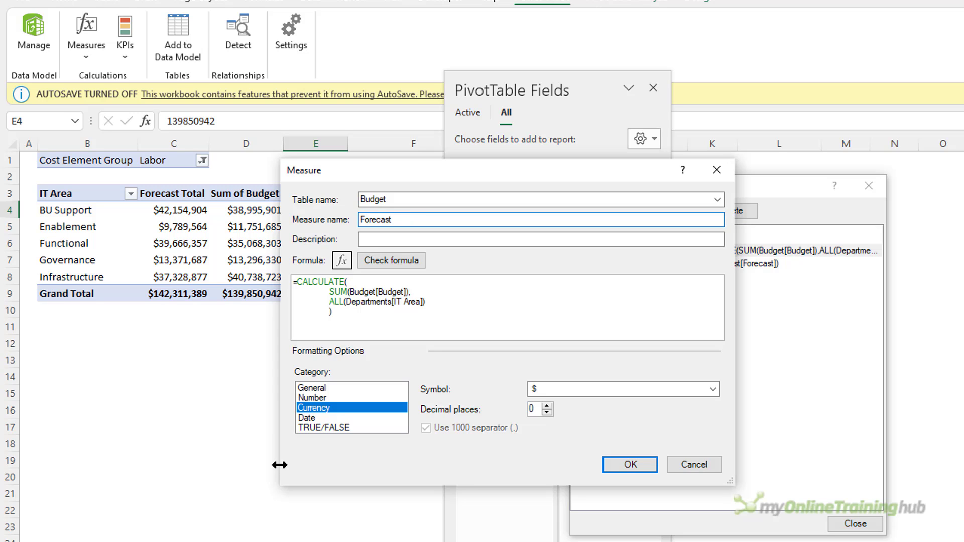
text( % of Total Budget)
click(438, 296)
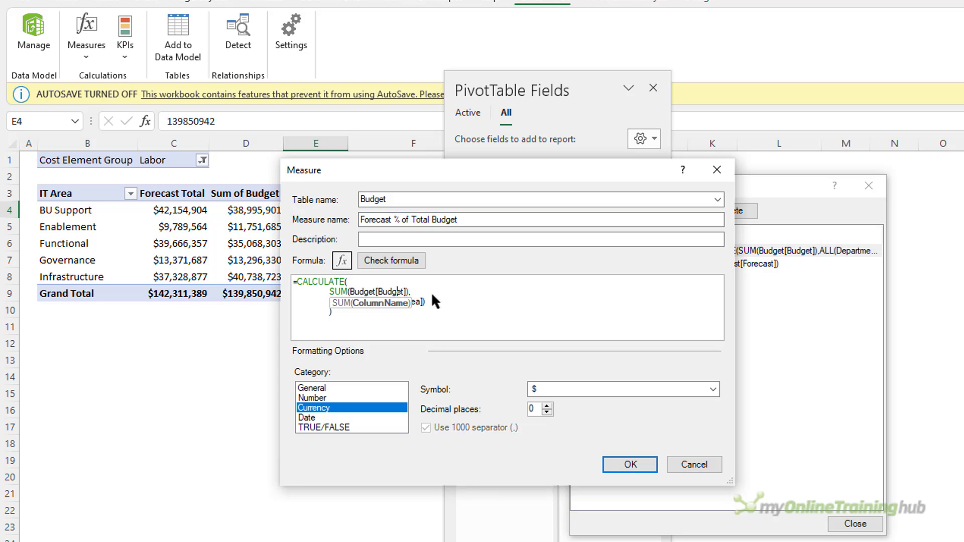
scroll(454, 298, up, 5)
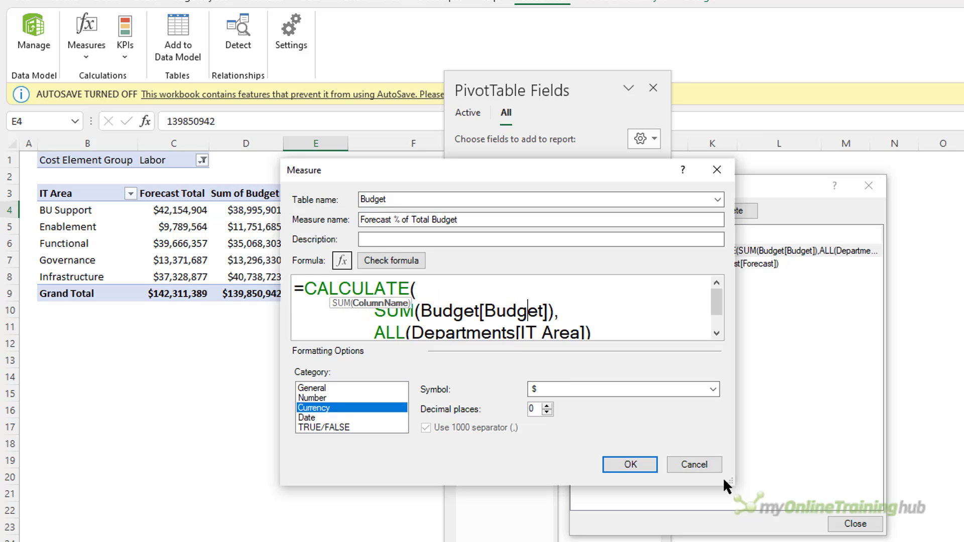
drag(728, 482, 813, 511)
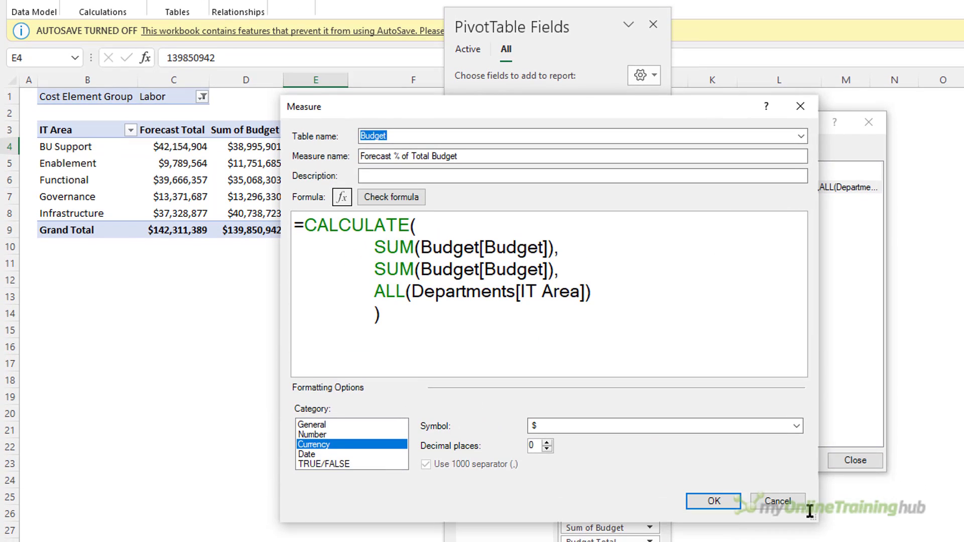
Step: Wrap the formula in DIVIDE with Forecast[Forecast Total] as the numerator
key(Return)
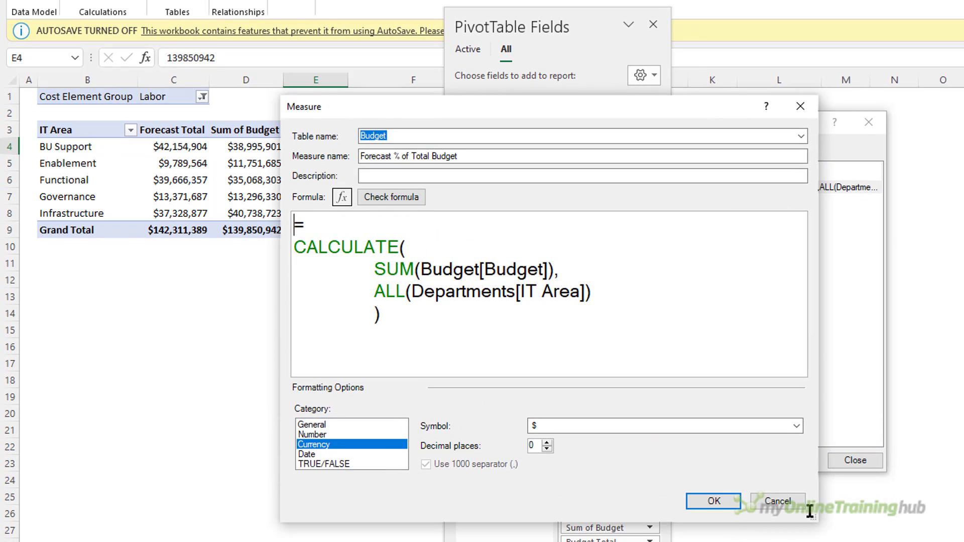
key(Left)
text(div)
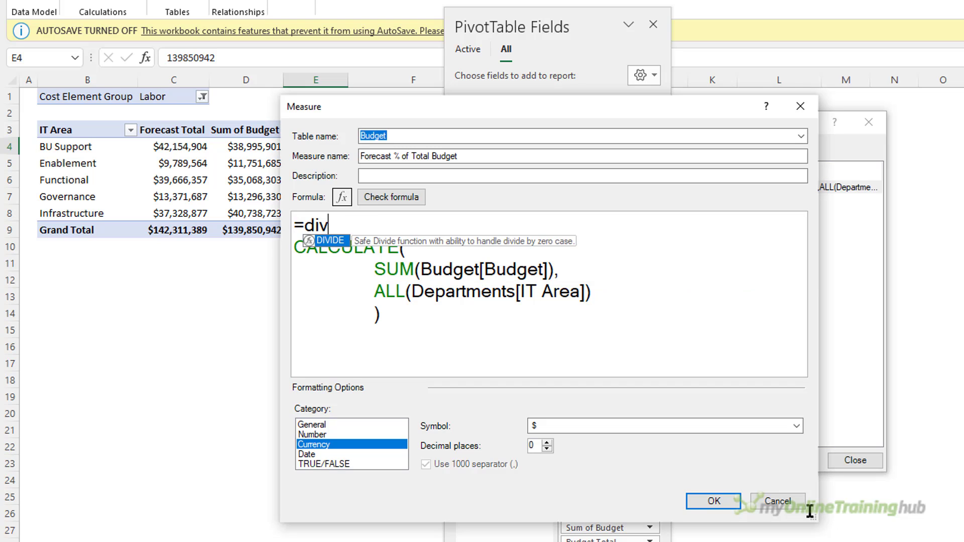
key(Tab)
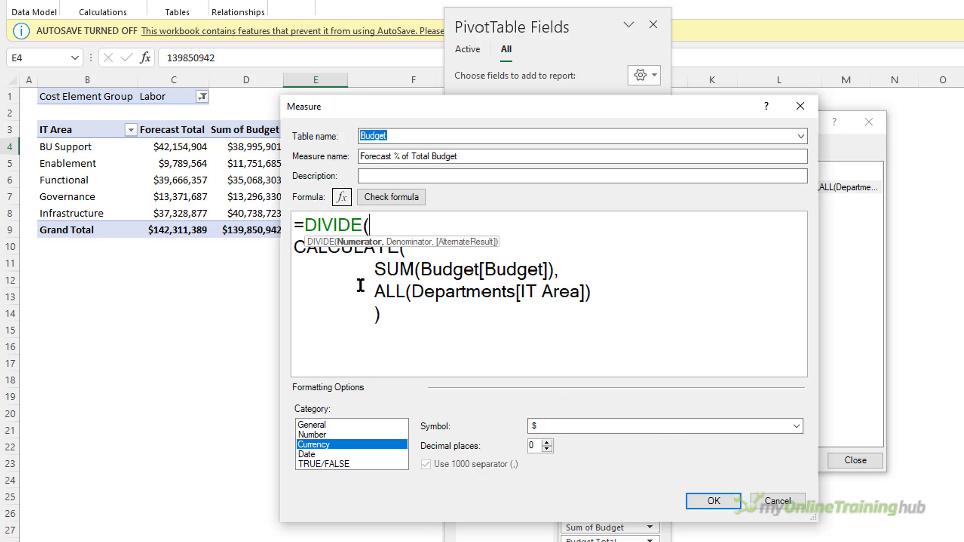
key(Return)
key(Tab)
key(Tab)
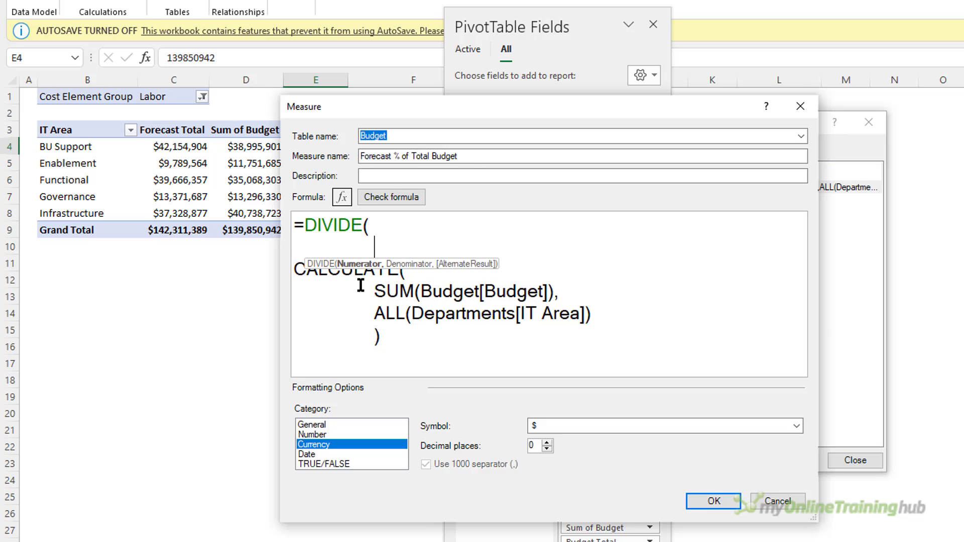
text(fore)
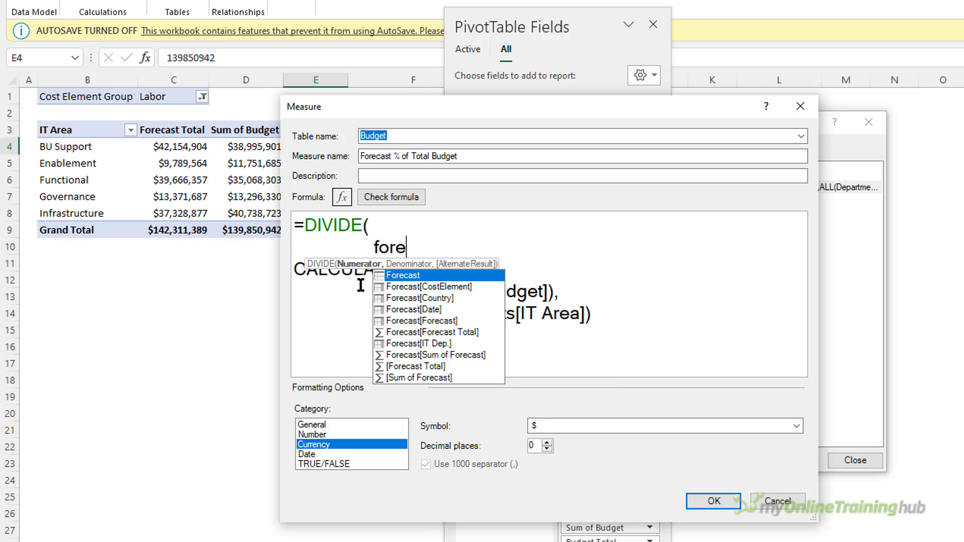
key(Down)
key(Down)
key(Down)
key(Down)
key(Down)
key(Tab)
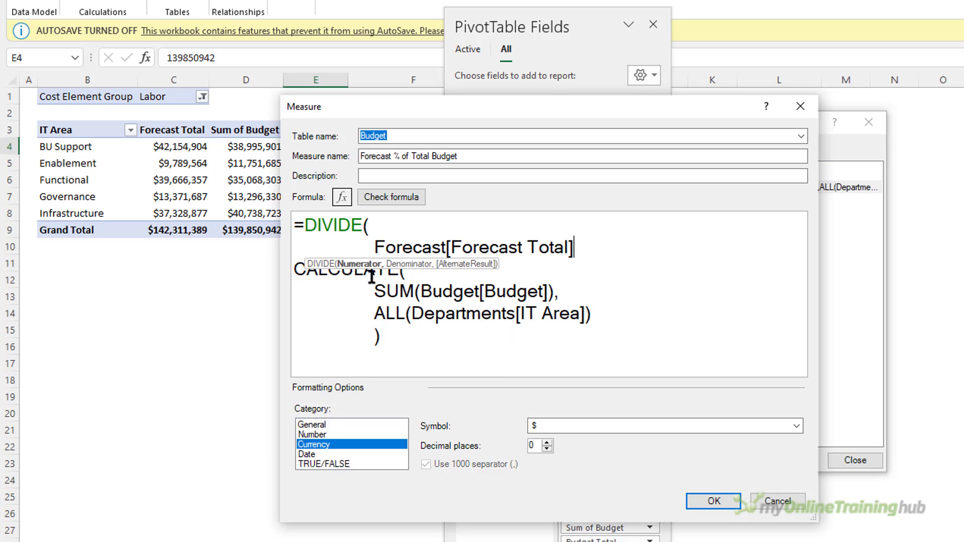
Step: Make the CALCULATE budget expression the denominator and close the DIVIDE bracket
click(401, 274)
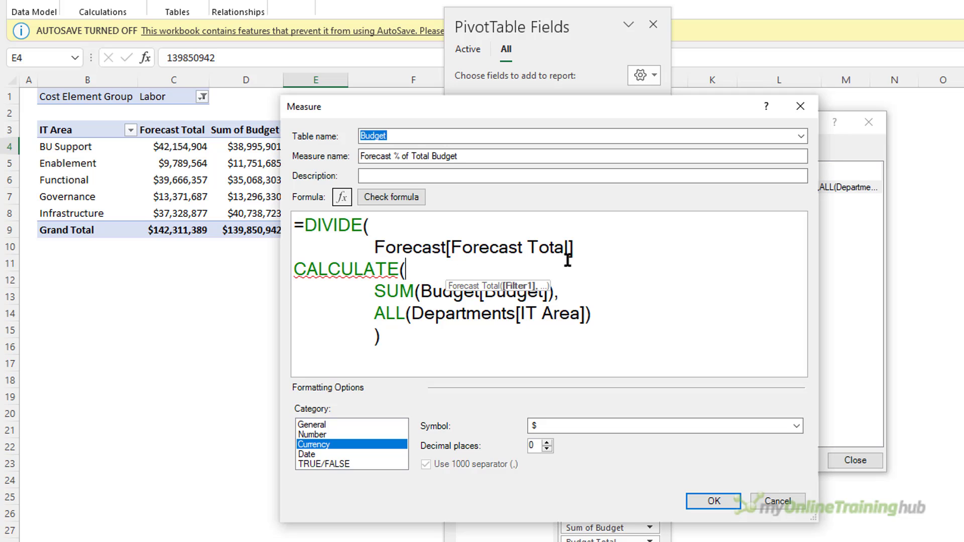
click(597, 256)
text(,)
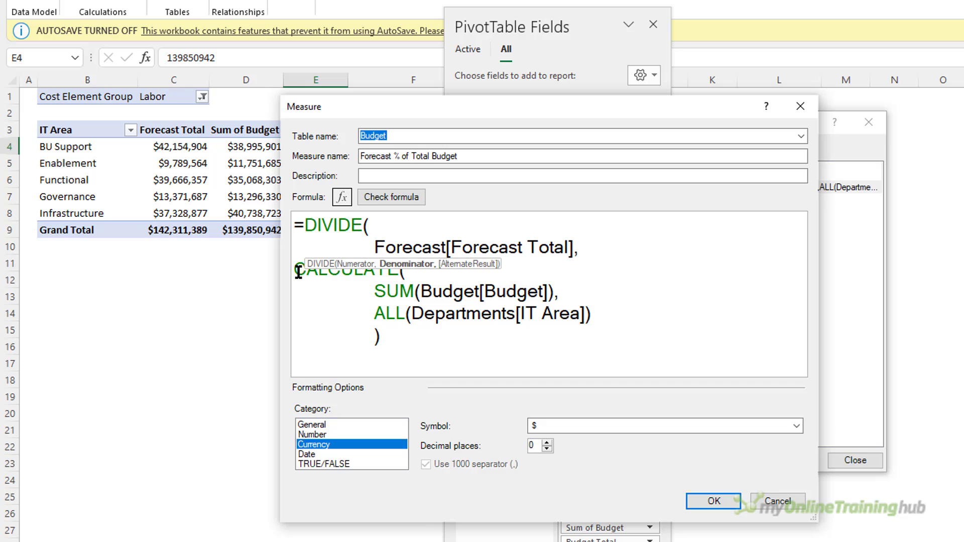
drag(299, 272, 598, 344)
click(401, 339)
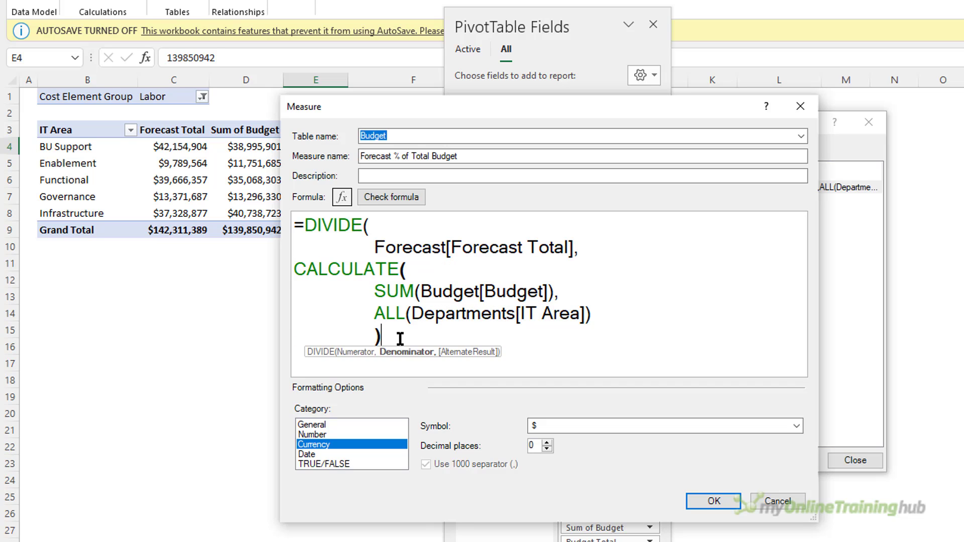
key(Return)
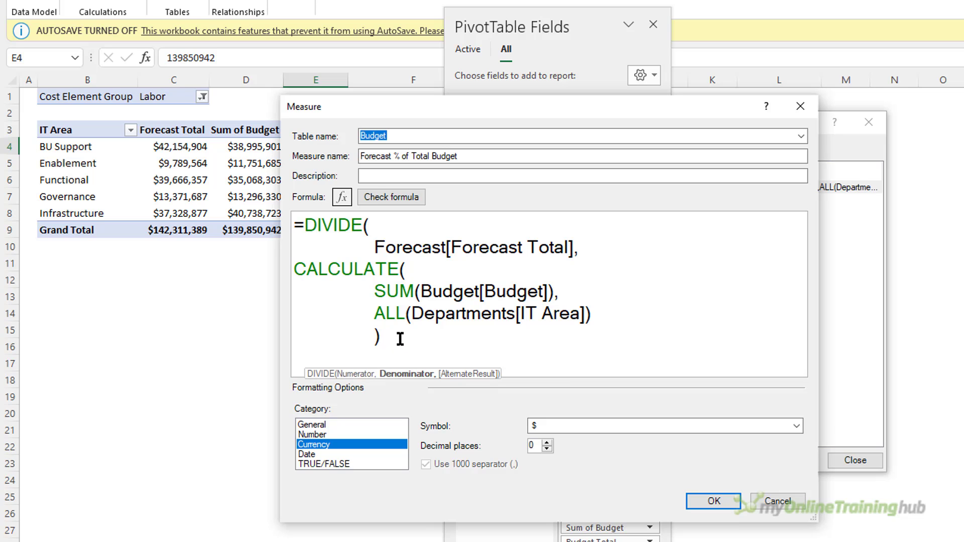
text())
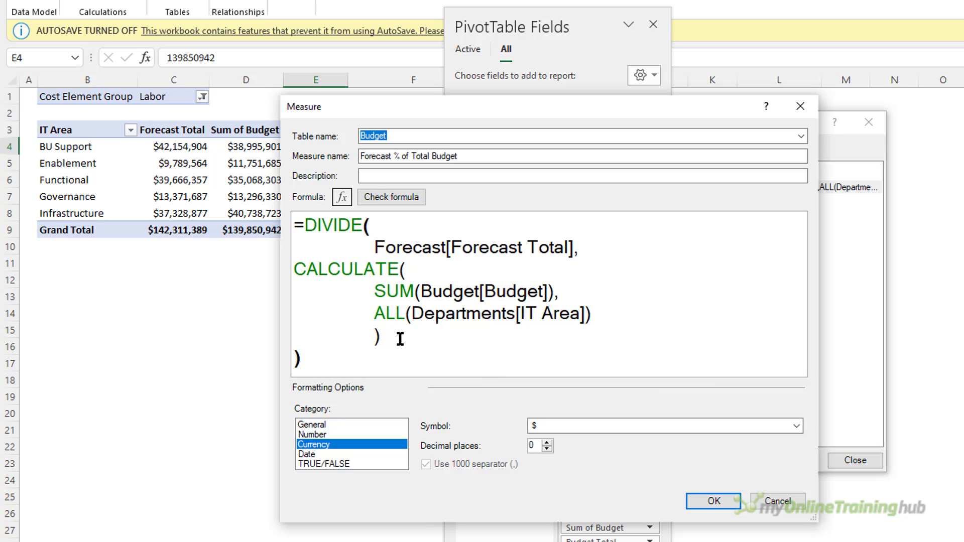
Step: Check the formula, format it as Percentage with 1 decimal, save, and close Manage Measures
click(402, 198)
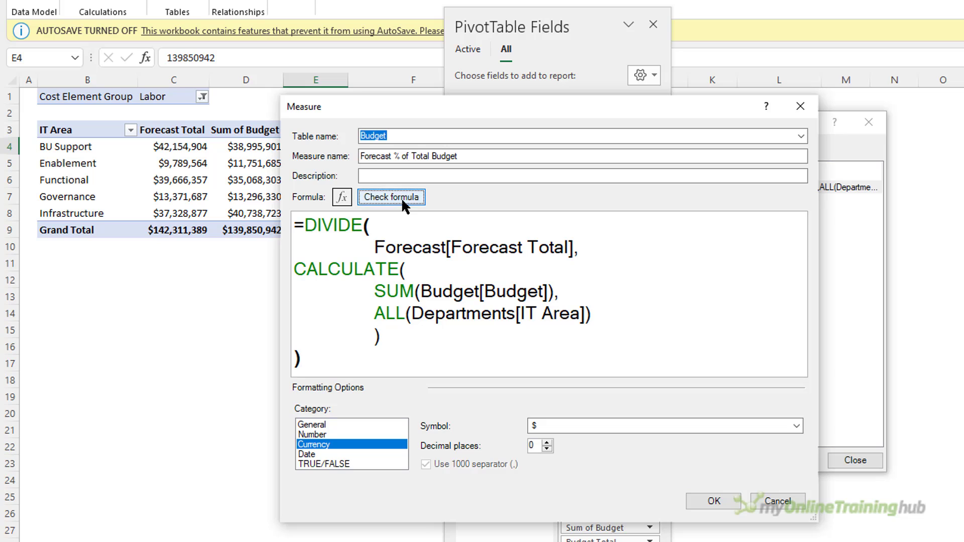
click(351, 435)
click(572, 424)
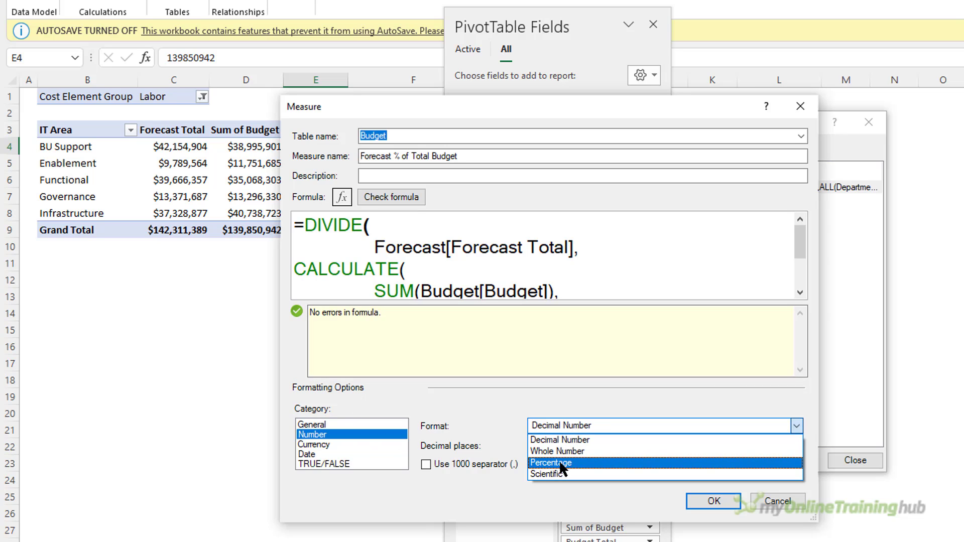
click(557, 463)
click(547, 448)
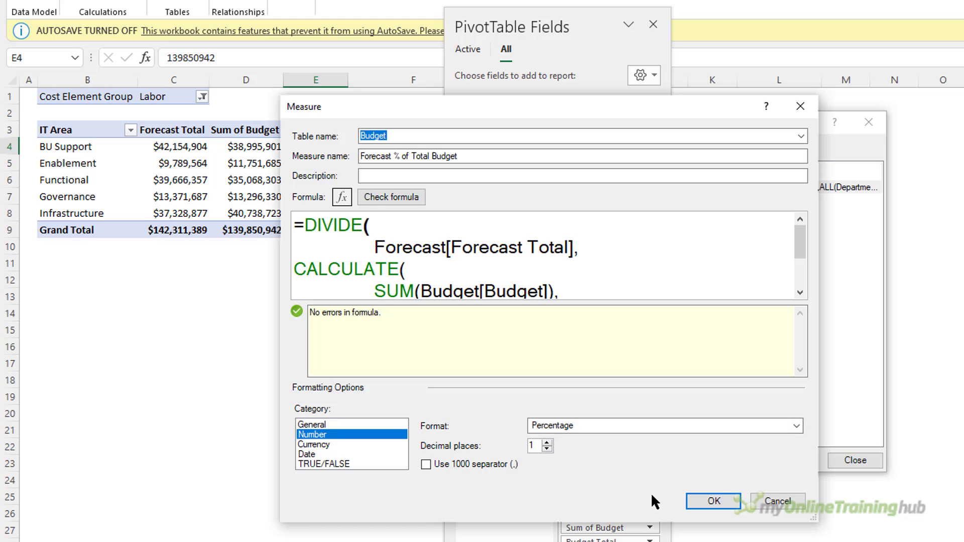
click(713, 502)
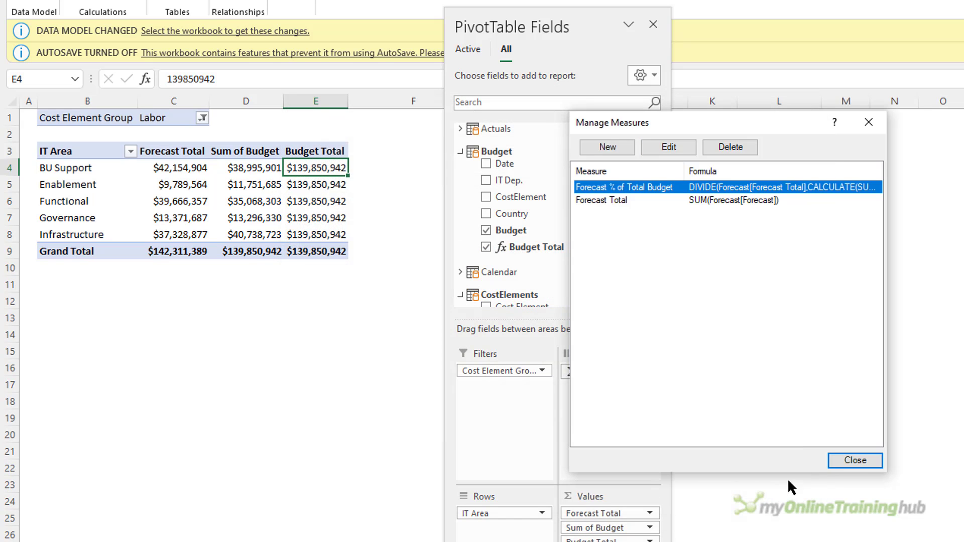
click(855, 461)
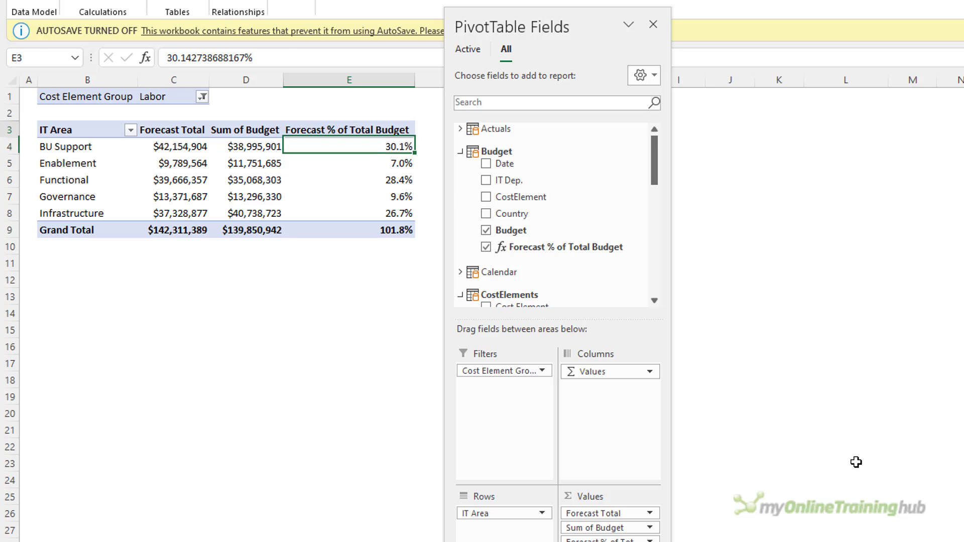
click(320, 147)
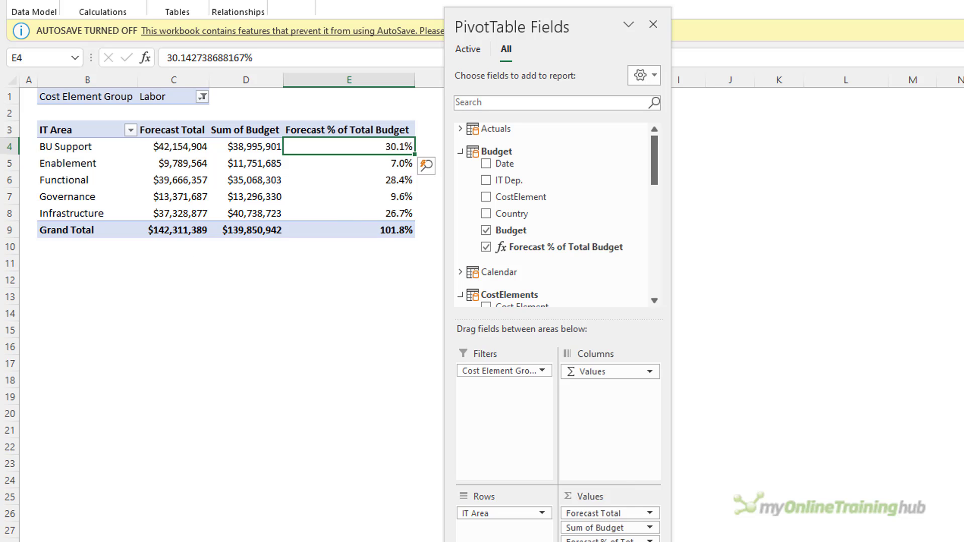
click(332, 230)
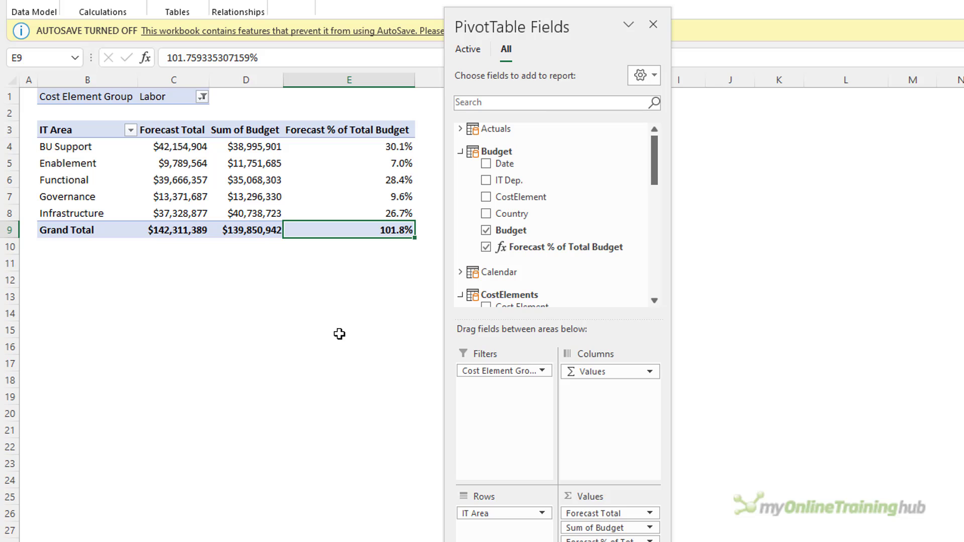
drag(345, 149, 340, 206)
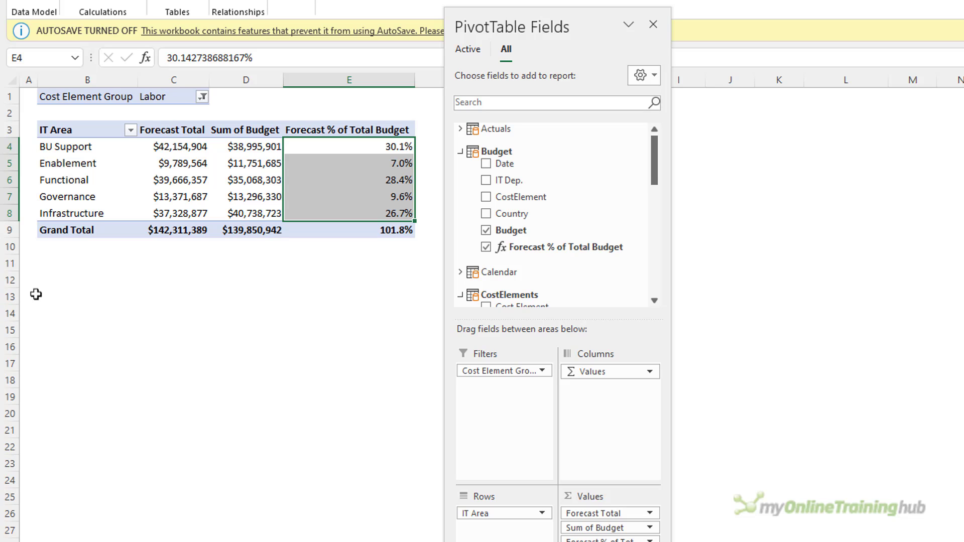
Step: Add a Cost Element Group slicer below the PivotTable, try Depr & Amort and Hardware & Software, end on Labor
click(148, 162)
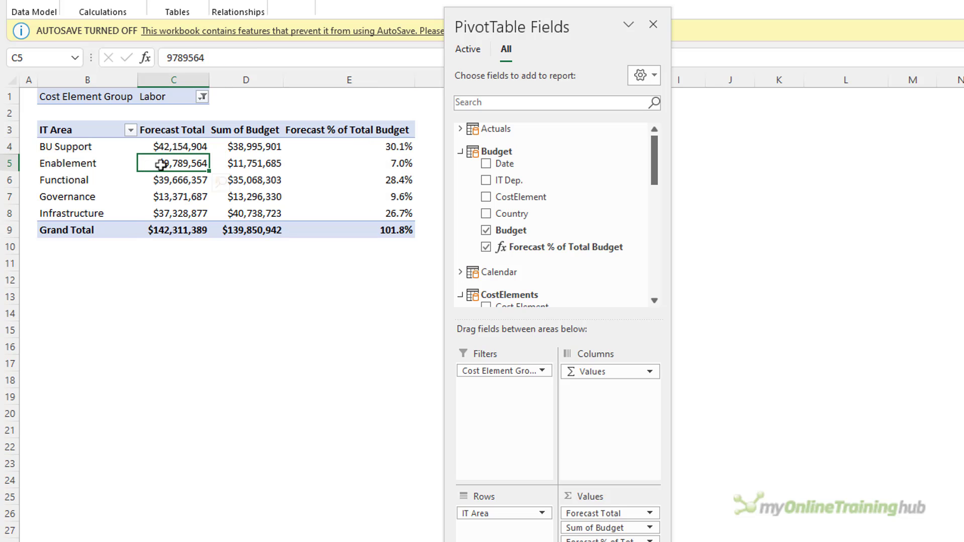
scroll(472, 242, down, 2)
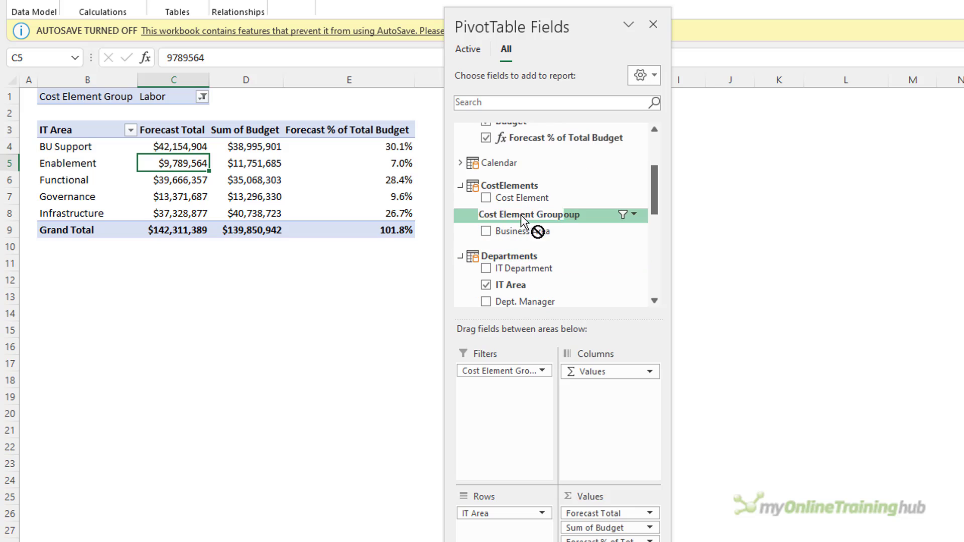
right_click(563, 215)
click(616, 293)
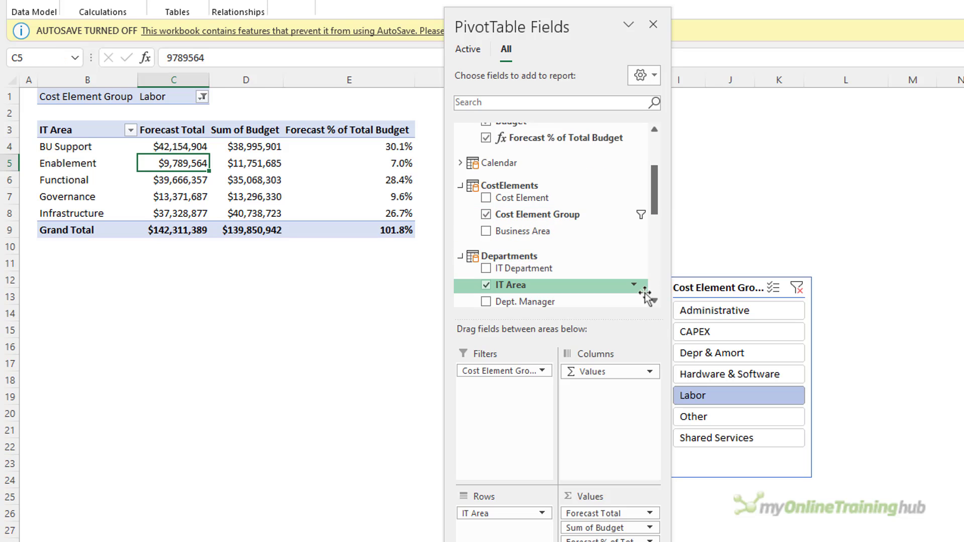
drag(729, 287, 253, 275)
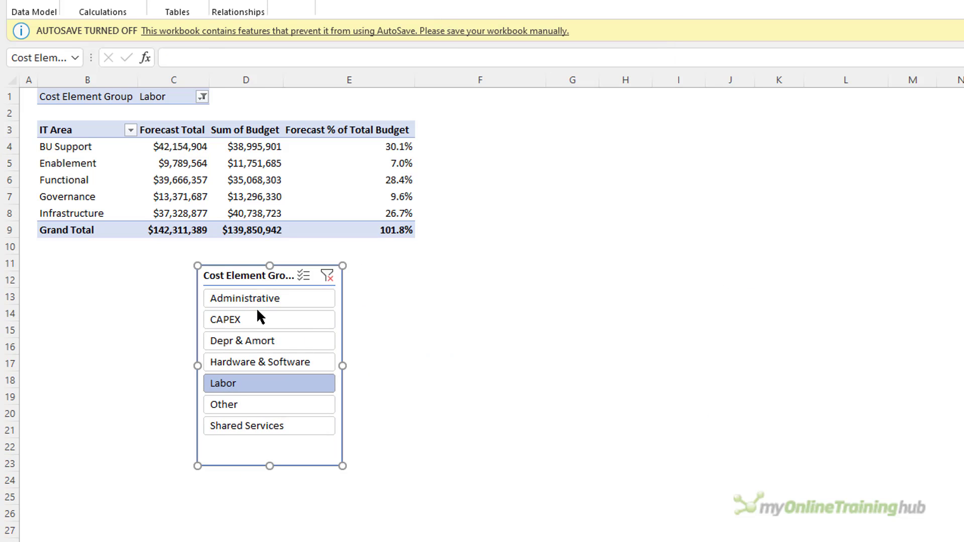
click(250, 337)
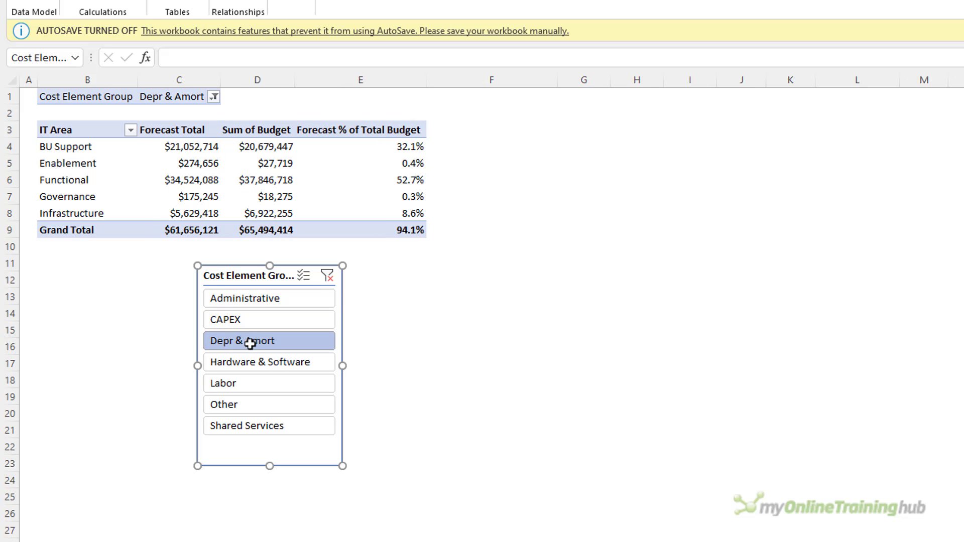
click(246, 363)
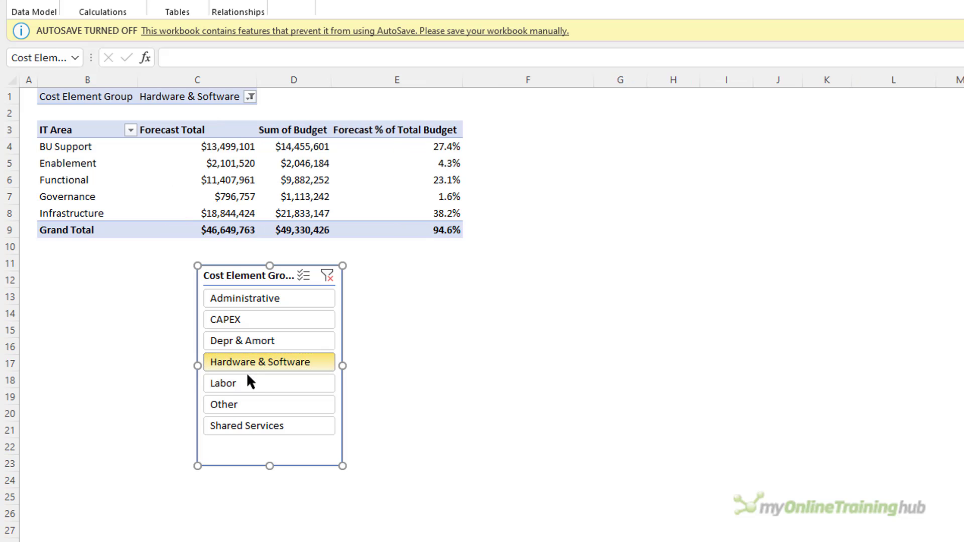
click(250, 383)
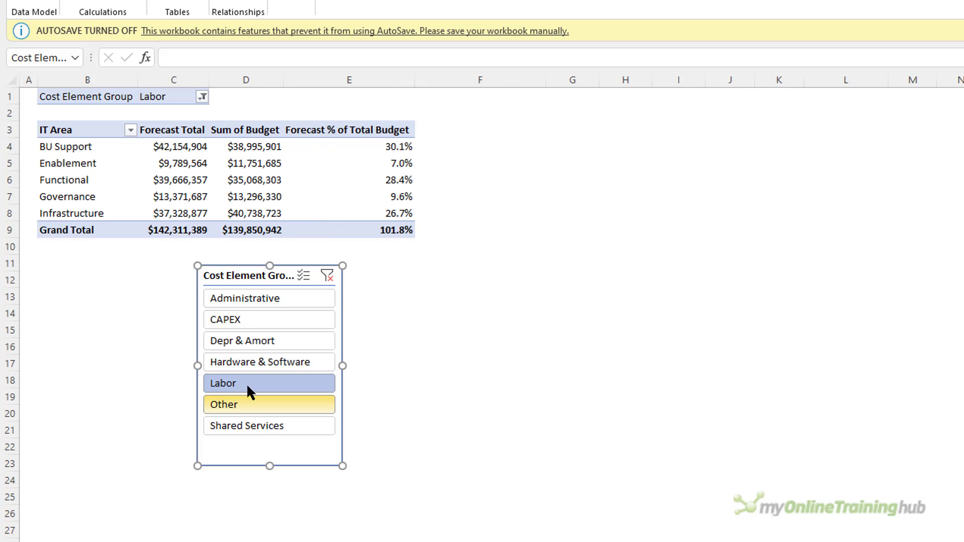